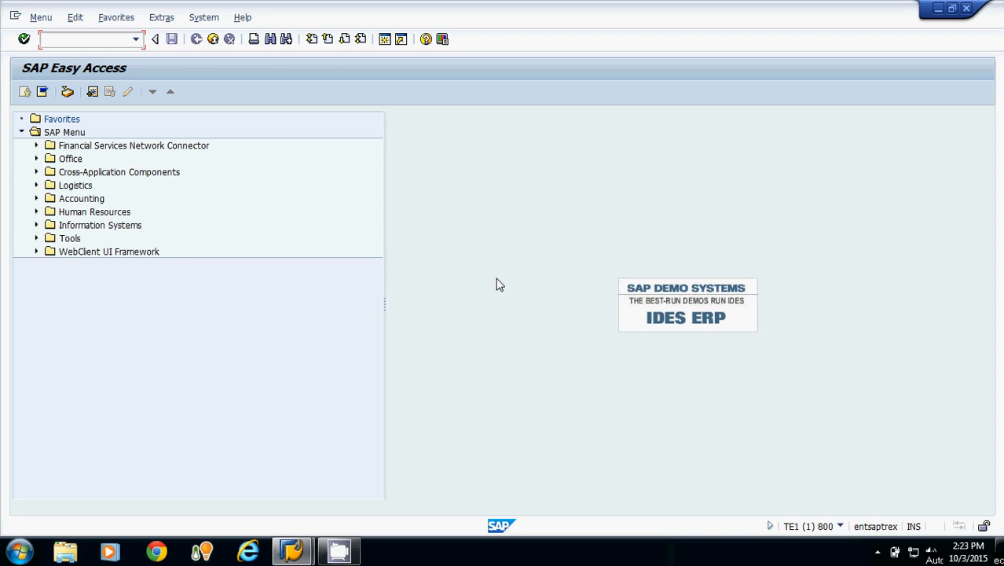
Open transaction se78 and show the BMAP Bitmap Images under General Graphics on the document server
{"action": "type", "text": "se78"}
{"action": "key", "text": "Return"}
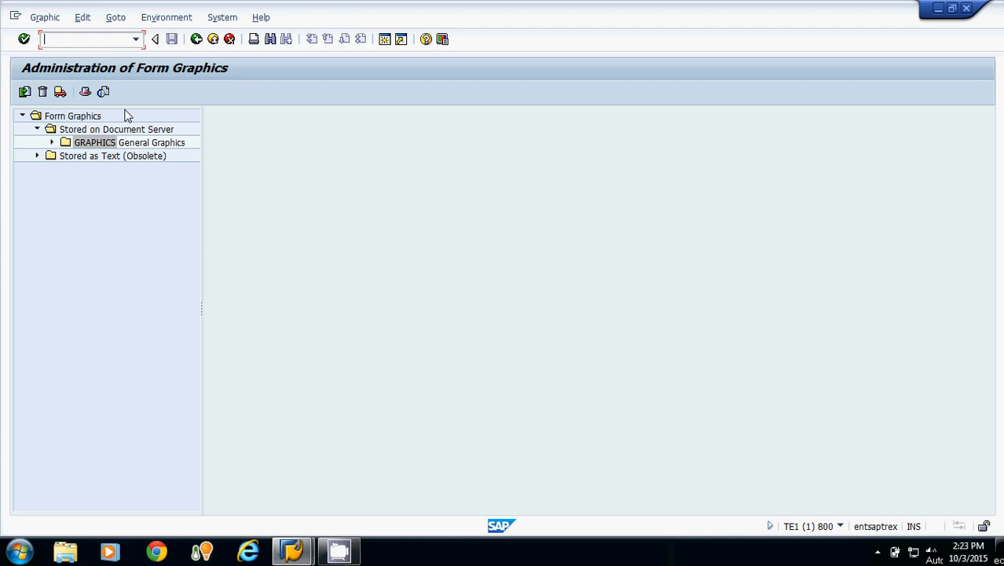
{"action": "left_click", "coordinate": [52, 143]}
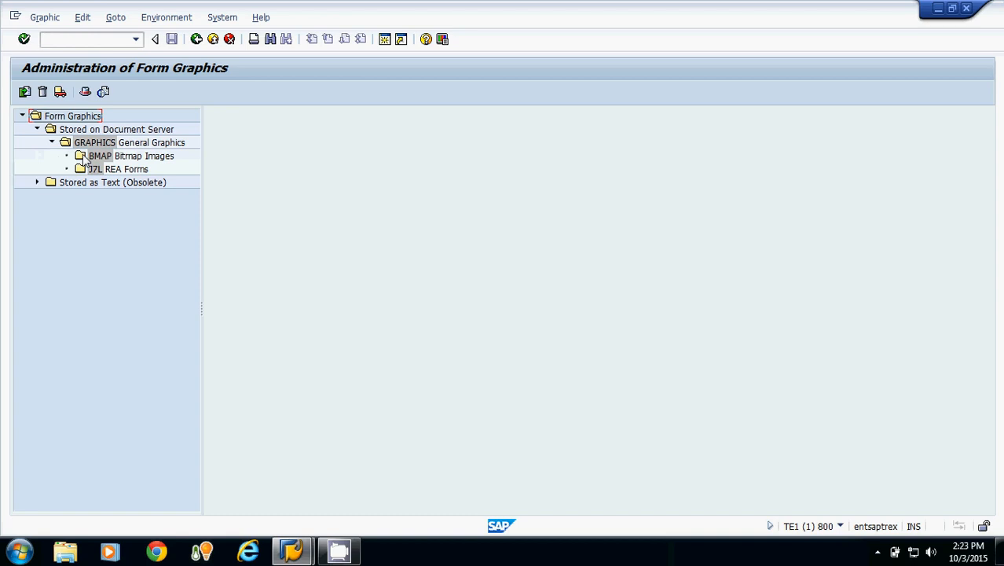
{"action": "left_click", "coordinate": [84, 159]}
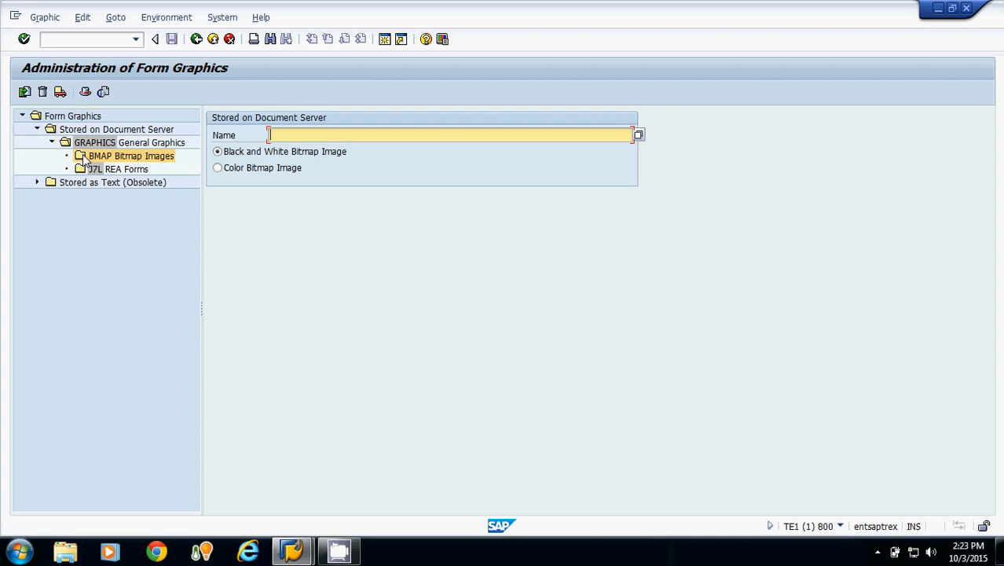
Start a graphic import and choose the TCS Logo bitmap from the Desktop as the source file
{"action": "left_click", "coordinate": [25, 92]}
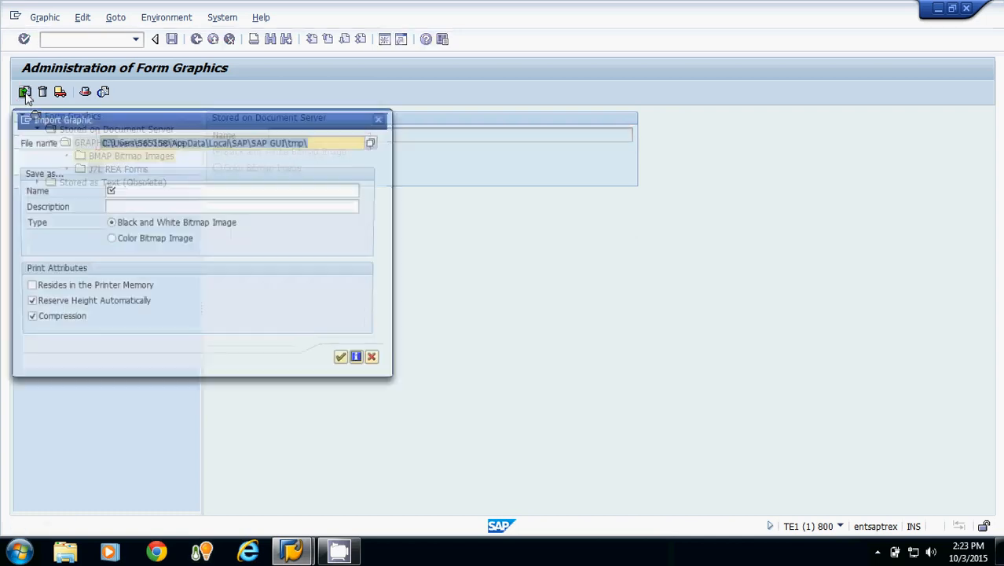
{"action": "left_click", "coordinate": [375, 142]}
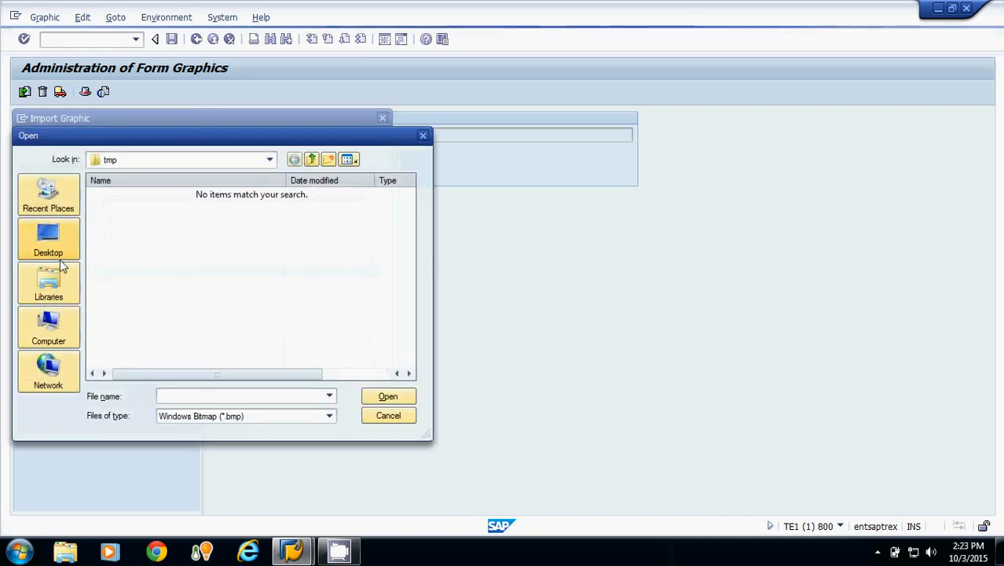
{"action": "left_click", "coordinate": [48, 241]}
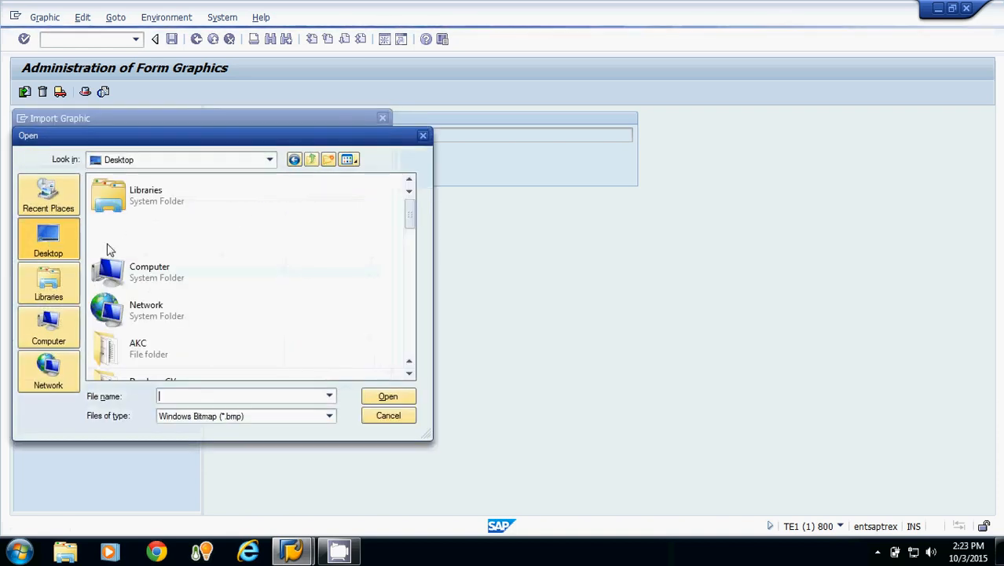
{"action": "scroll", "coordinate": [138, 278], "scroll_direction": "down", "scroll_amount": 10}
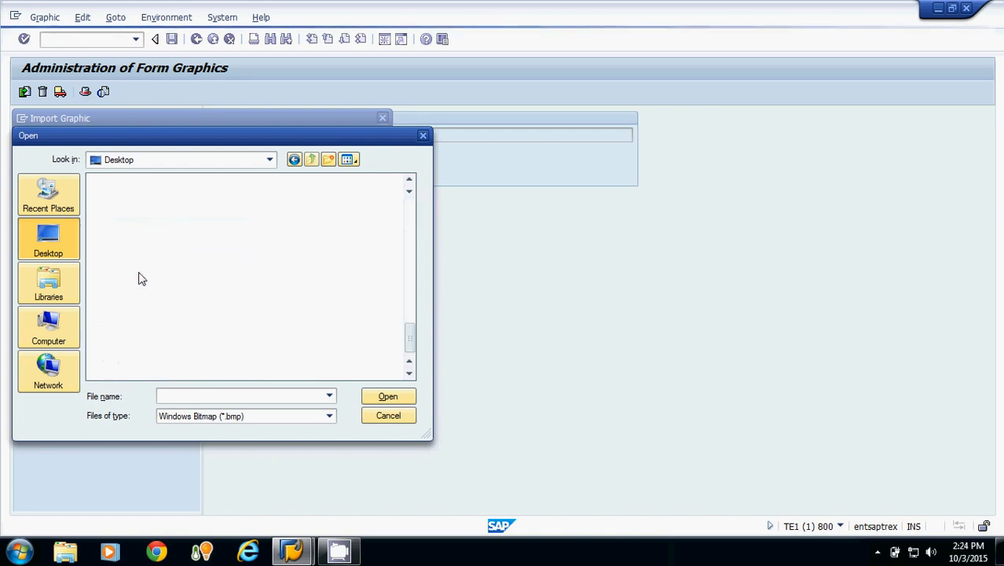
{"action": "left_click", "coordinate": [146, 289]}
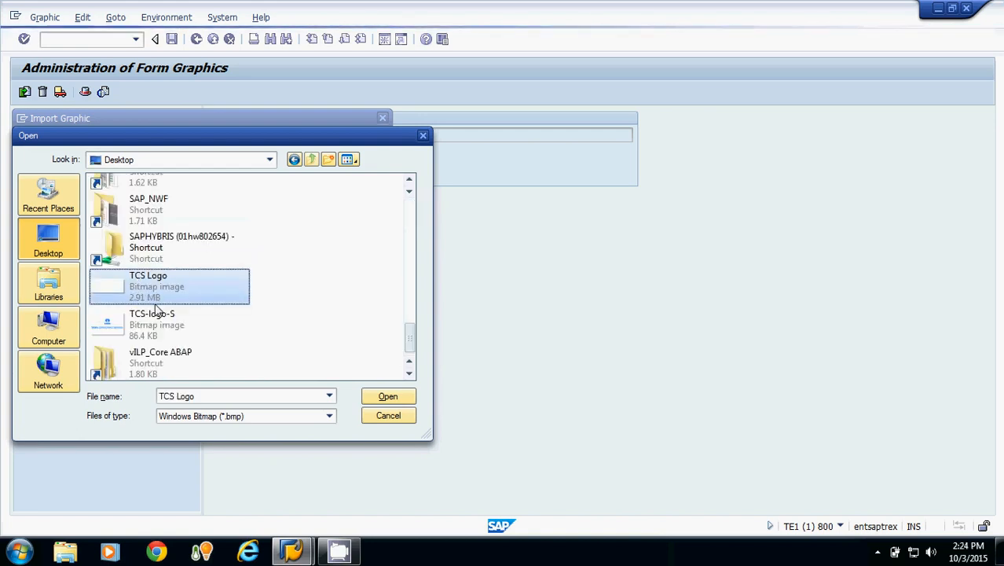
{"action": "double_click", "coordinate": [154, 295]}
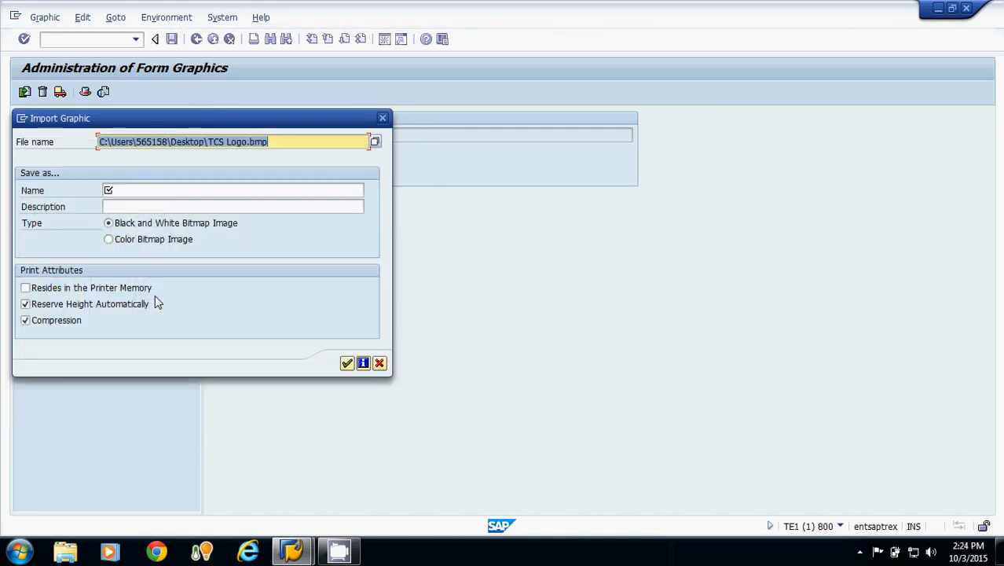
Enter TCS Logo as the imported graphic's name and TCS LOgo as its description
{"action": "left_click", "coordinate": [142, 190]}
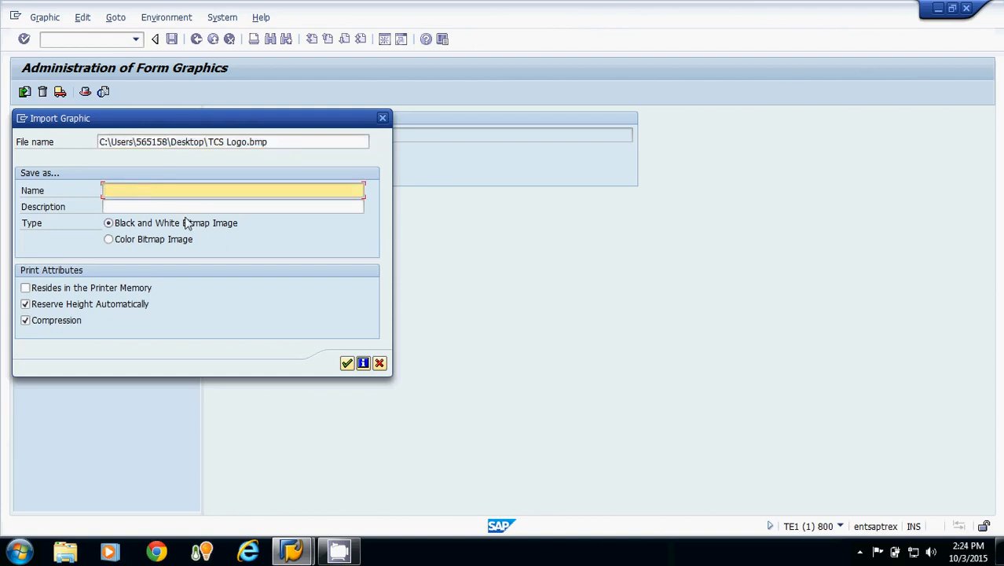
{"action": "type", "text": "TCS Logo"}
{"action": "left_click", "coordinate": [132, 208]}
{"action": "type", "text": "TCS Lo"}
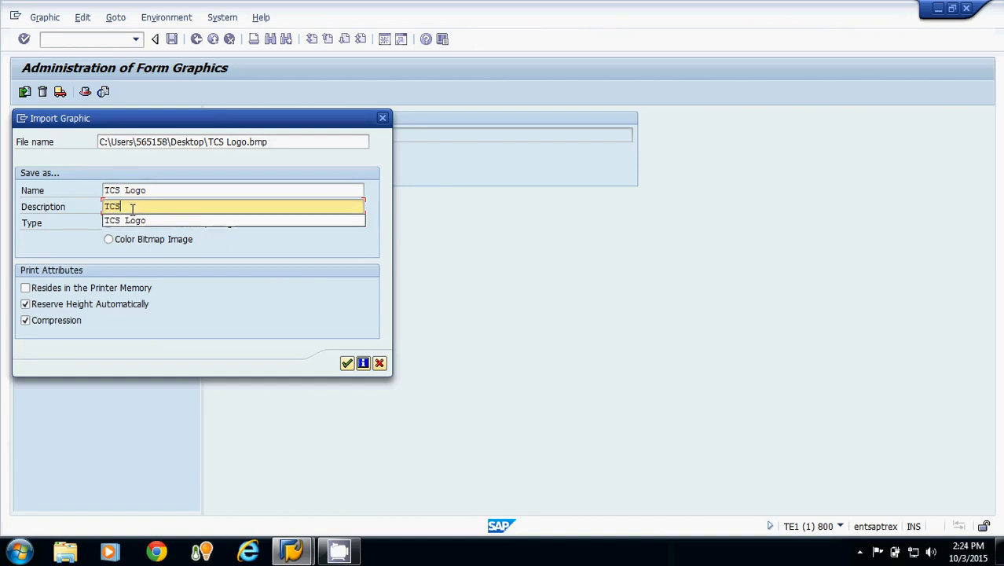
{"action": "type", "text": "go"}
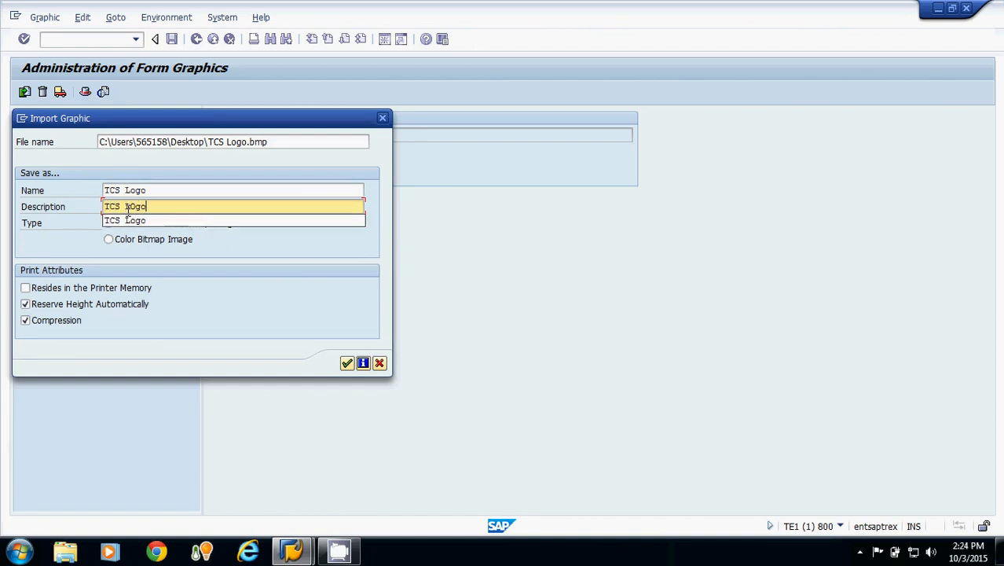
Change the graphic's name to TCSLOGO, without a space
{"action": "left_click", "coordinate": [123, 188]}
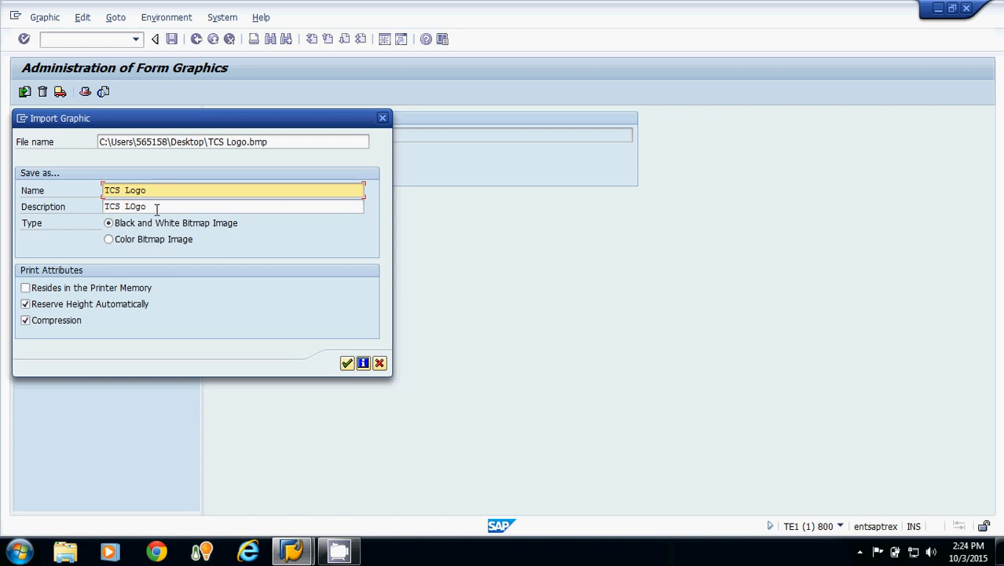
{"action": "key", "text": "BackSpace"}
{"action": "key", "text": "Right"}
{"action": "key", "text": "Right"}
{"action": "key", "text": "Right"}
{"action": "key", "text": "Right"}
{"action": "key", "text": "BackSpace"}
{"action": "key", "text": "BackSpace"}
{"action": "key", "text": "BackSpace"}
{"action": "key", "text": "BackSpace"}
{"action": "type", "text": "LOGO"}
Import the graphic as a color bitmap image and preview it
{"action": "left_click", "coordinate": [158, 208]}
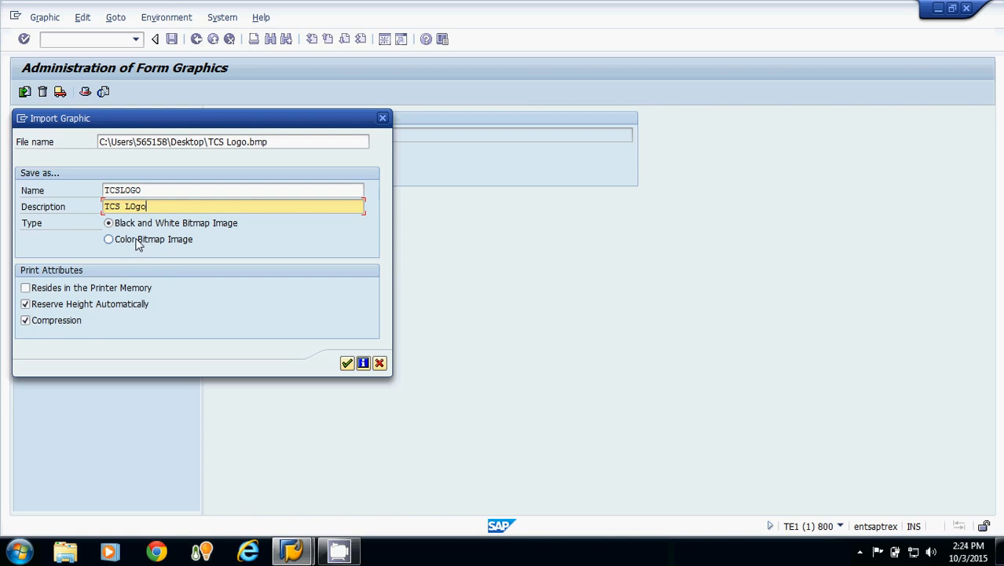
{"action": "left_click", "coordinate": [139, 241]}
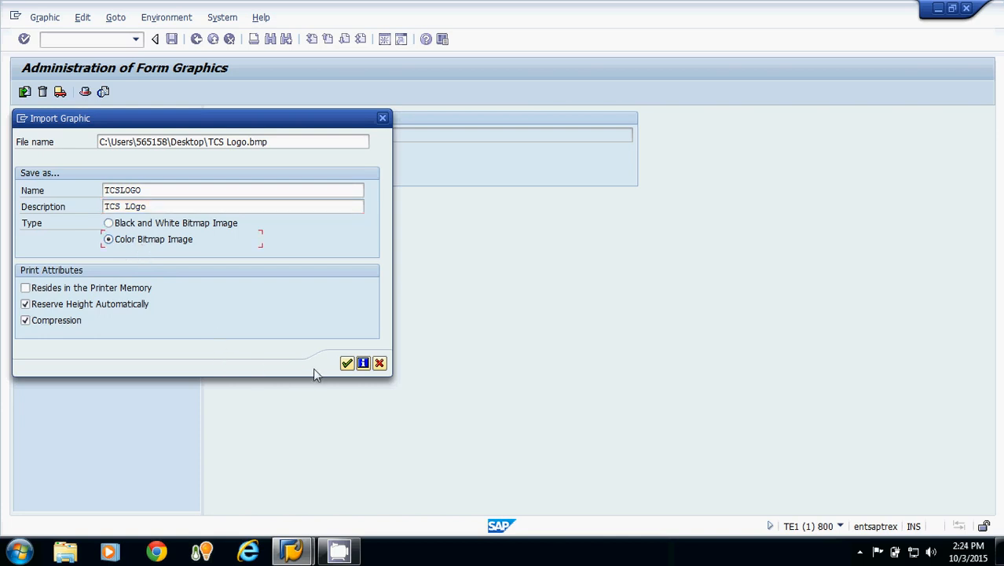
{"action": "left_click", "coordinate": [347, 363]}
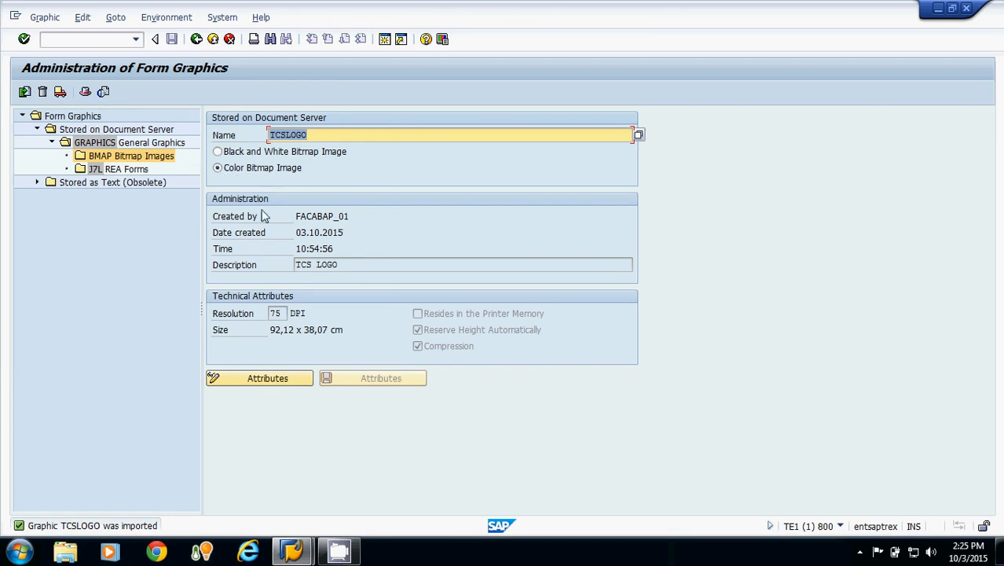
{"action": "left_click", "coordinate": [104, 93]}
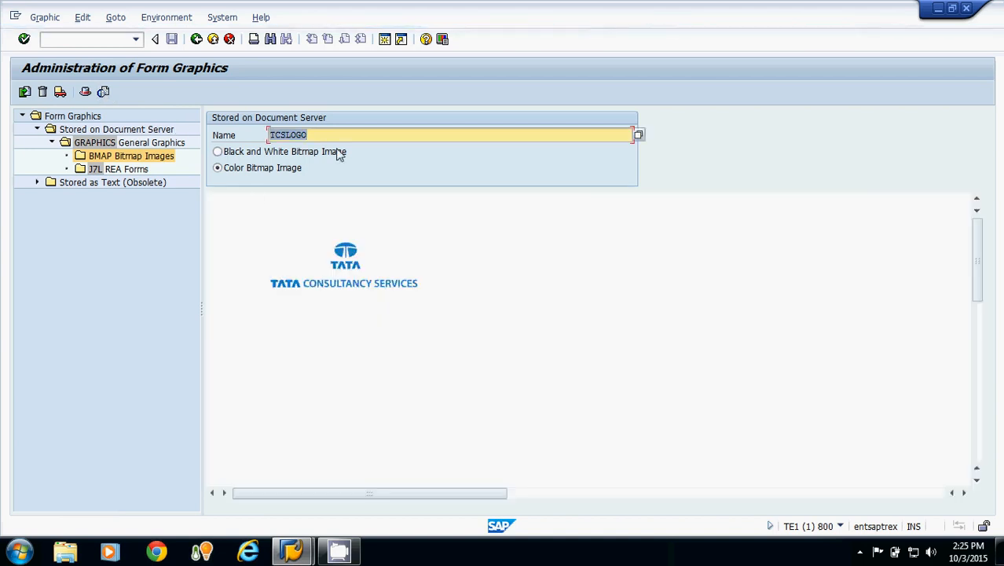
Open the smartforms transaction in a new session and open the form Zsmartform_example for changing
{"action": "left_click", "coordinate": [66, 43]}
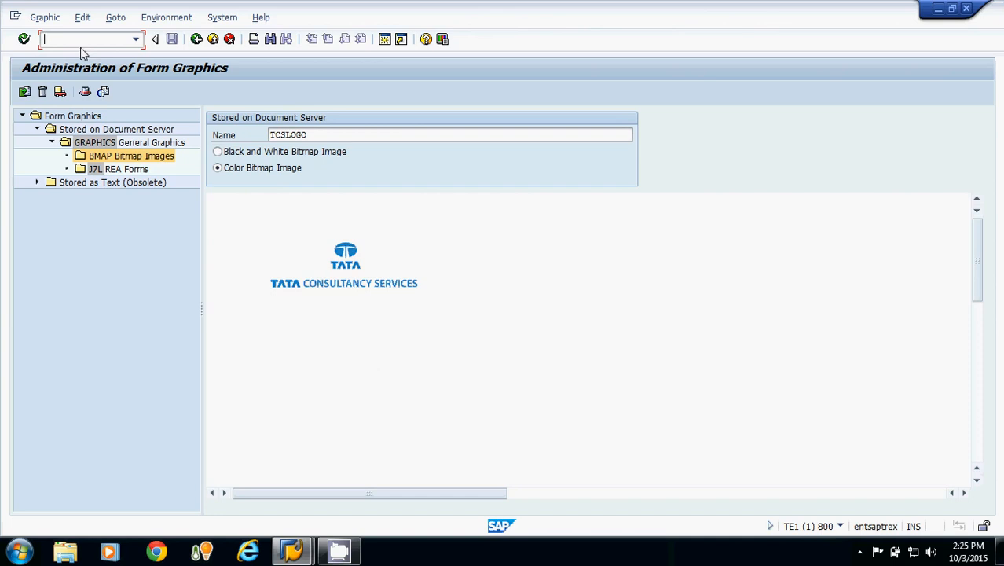
{"action": "type", "text": "/osmartforms"}
{"action": "key", "text": "Return"}
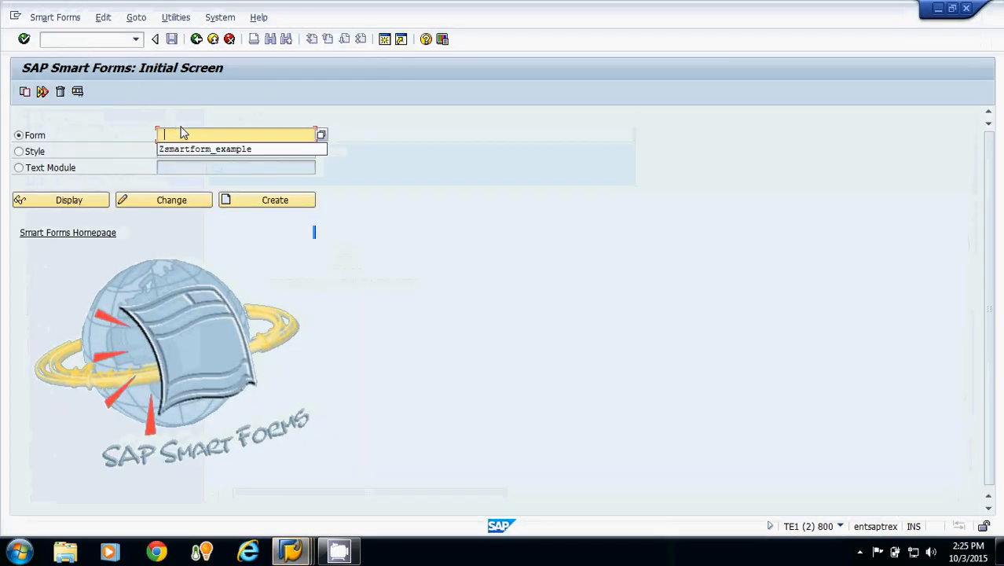
{"action": "left_click", "coordinate": [188, 150]}
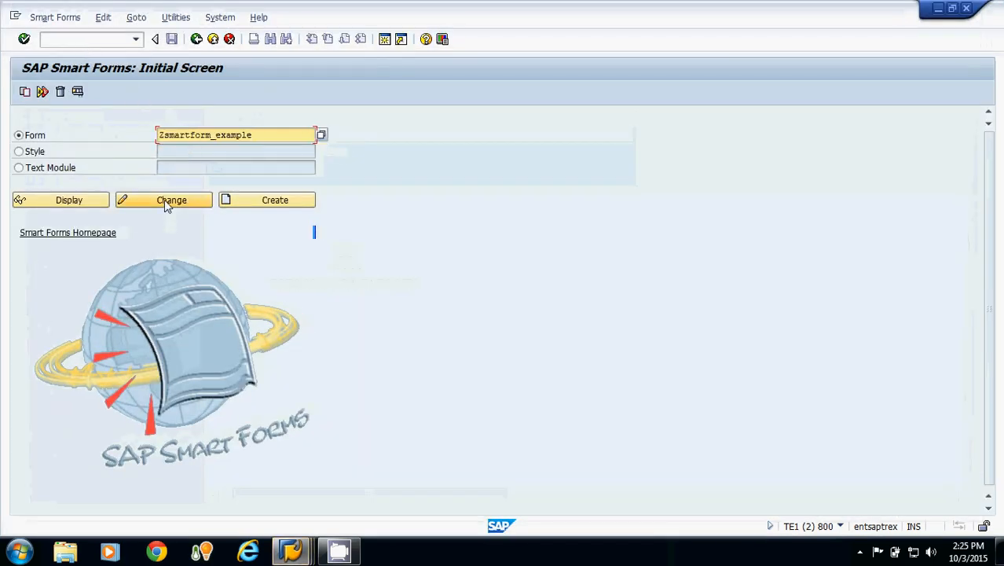
{"action": "left_click", "coordinate": [164, 200]}
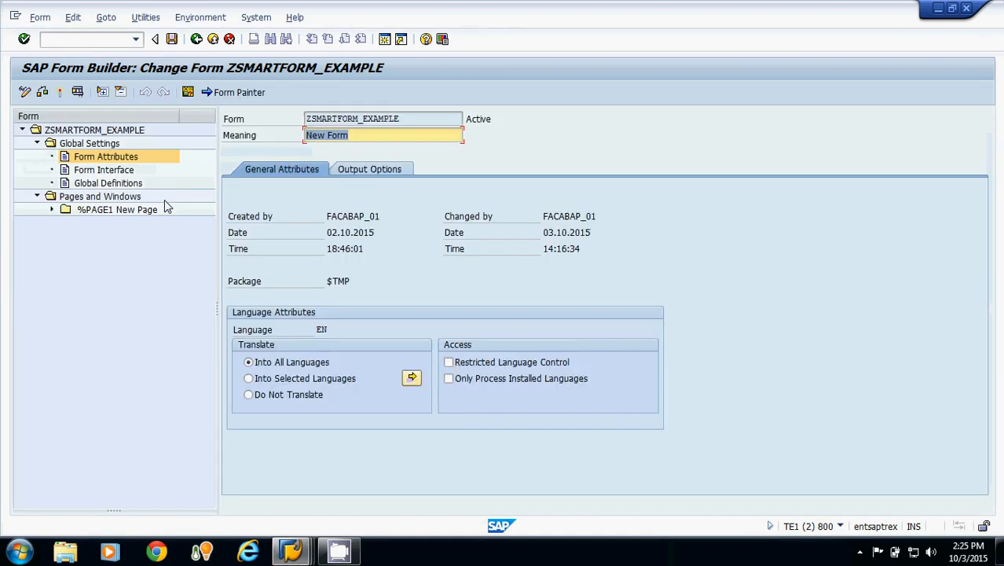
Create a new window under page %PAGE1 of the form
{"action": "left_click", "coordinate": [53, 209]}
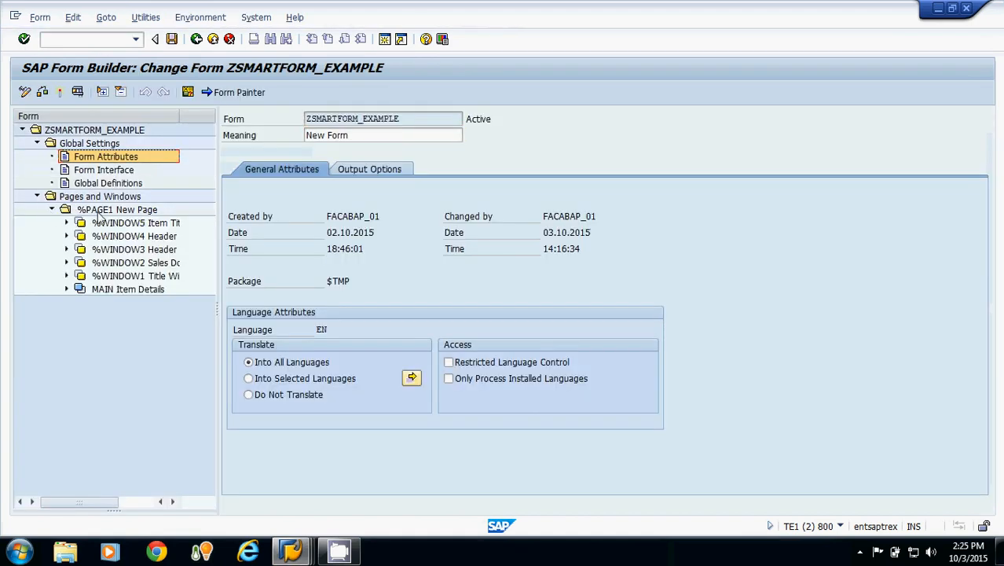
{"action": "left_click", "coordinate": [100, 212]}
{"action": "right_click", "coordinate": [99, 213]}
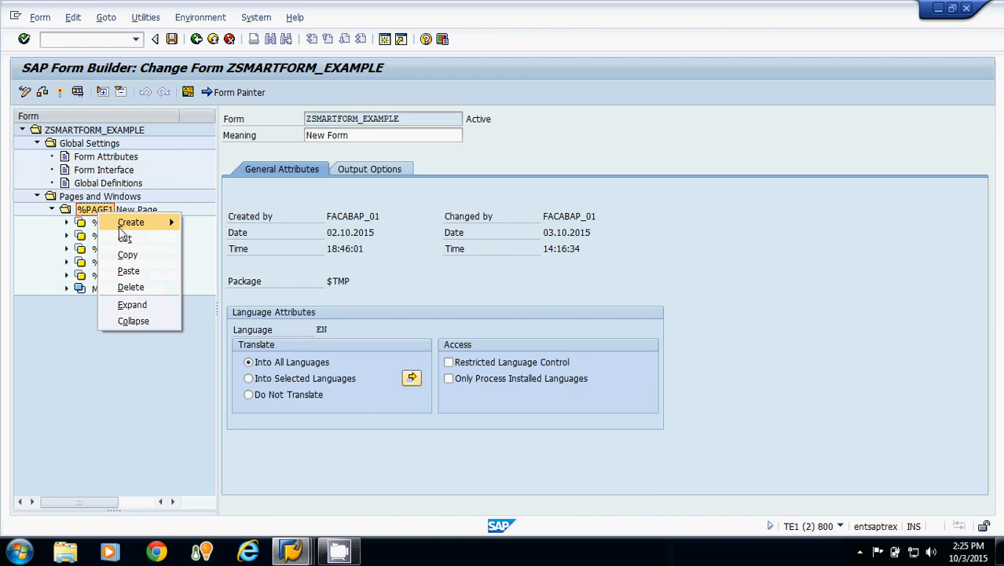
{"action": "mouse_move", "coordinate": [165, 224]}
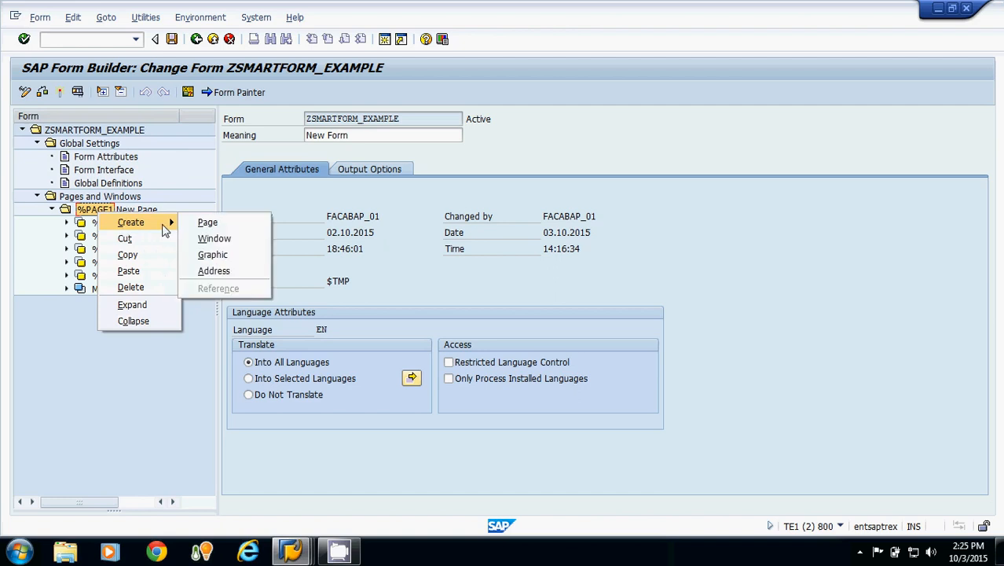
{"action": "left_click", "coordinate": [224, 237]}
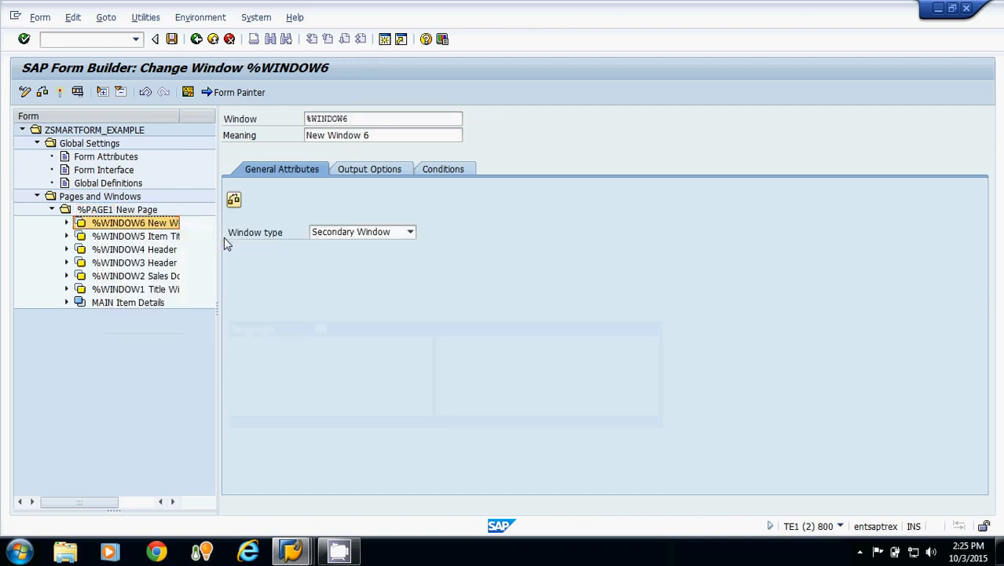
Set the new window's meaning to Graphics Window
{"action": "left_click", "coordinate": [380, 137]}
{"action": "key", "text": "BackSpace"}
{"action": "key", "text": "BackSpace"}
{"action": "key", "text": "BackSpace"}
{"action": "key", "text": "BackSpace"}
{"action": "key", "text": "BackSpace"}
{"action": "key", "text": "BackSpace"}
{"action": "key", "text": "BackSpace"}
{"action": "key", "text": "BackSpace"}
{"action": "key", "text": "BackSpace"}
{"action": "key", "text": "BackSpace"}
{"action": "key", "text": "BackSpace"}
{"action": "key", "text": "BackSpace"}
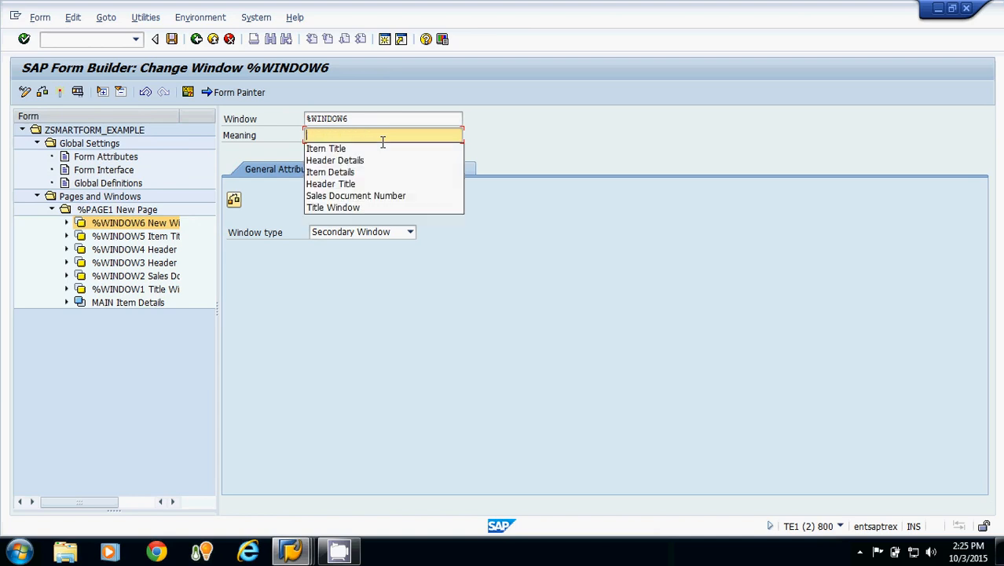
{"action": "type", "text": "Grap"}
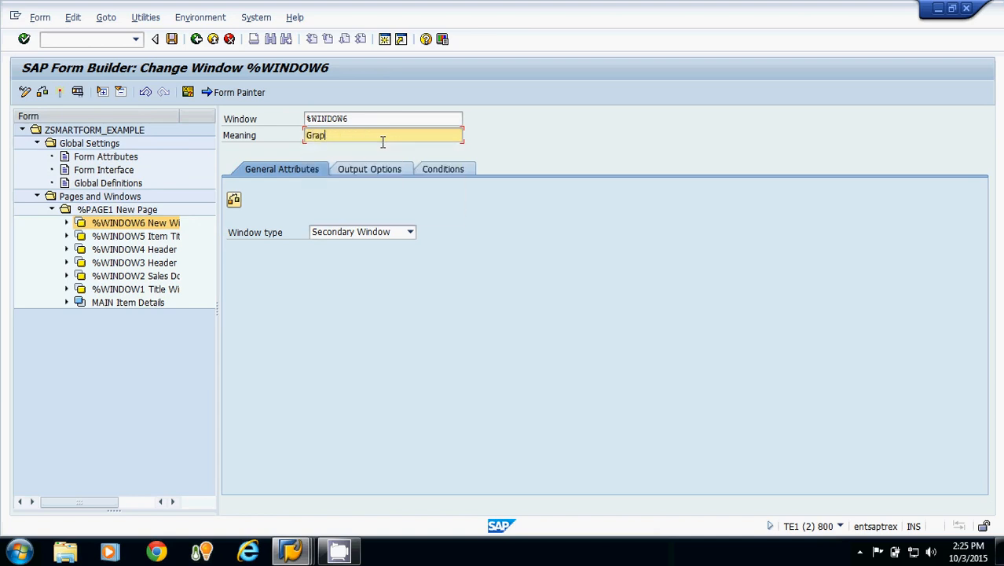
{"action": "type", "text": "hics Window"}
Check the position and size values in the output options of the Title Window
{"action": "left_click", "coordinate": [377, 175]}
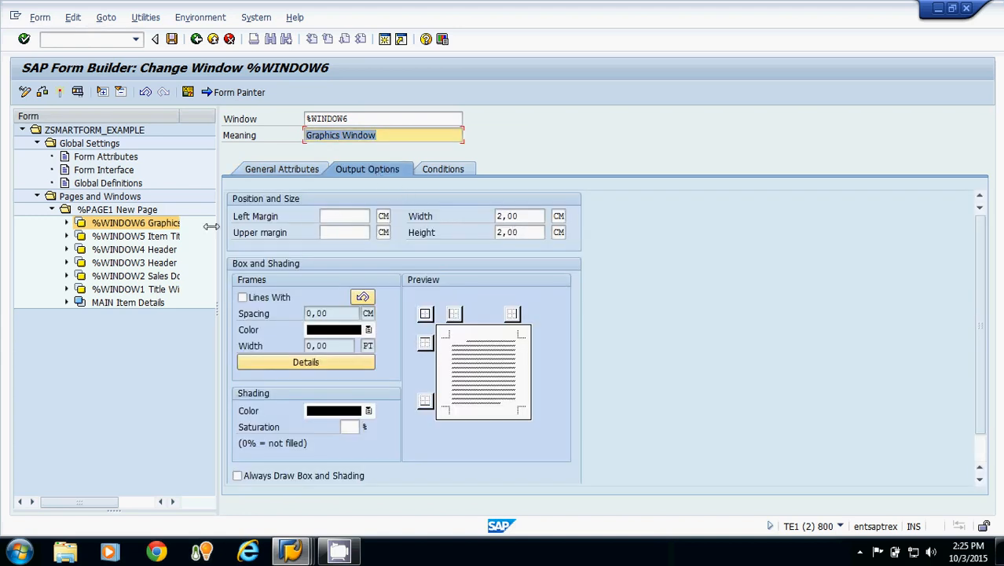
{"action": "left_click", "coordinate": [129, 290]}
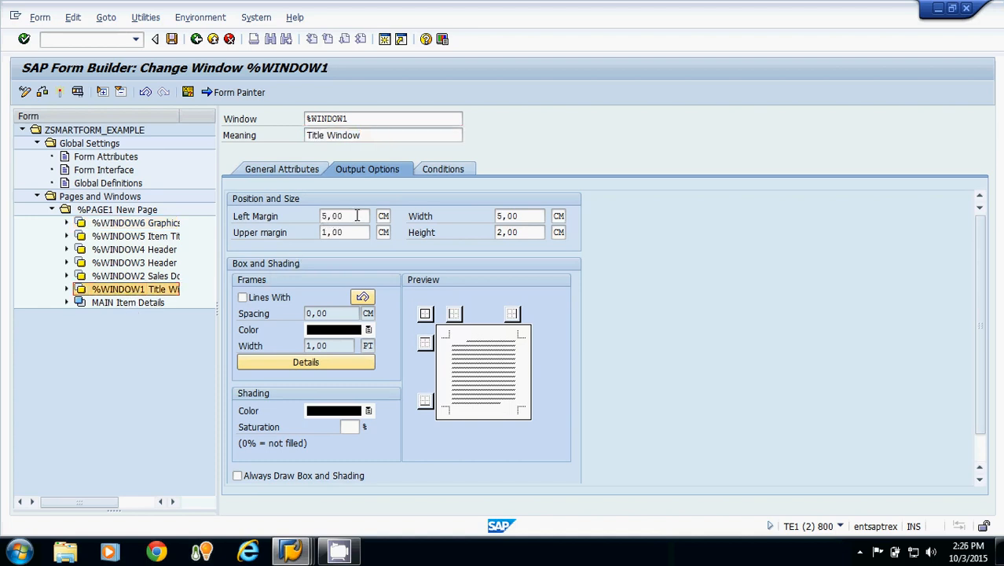
{"action": "left_click", "coordinate": [356, 215]}
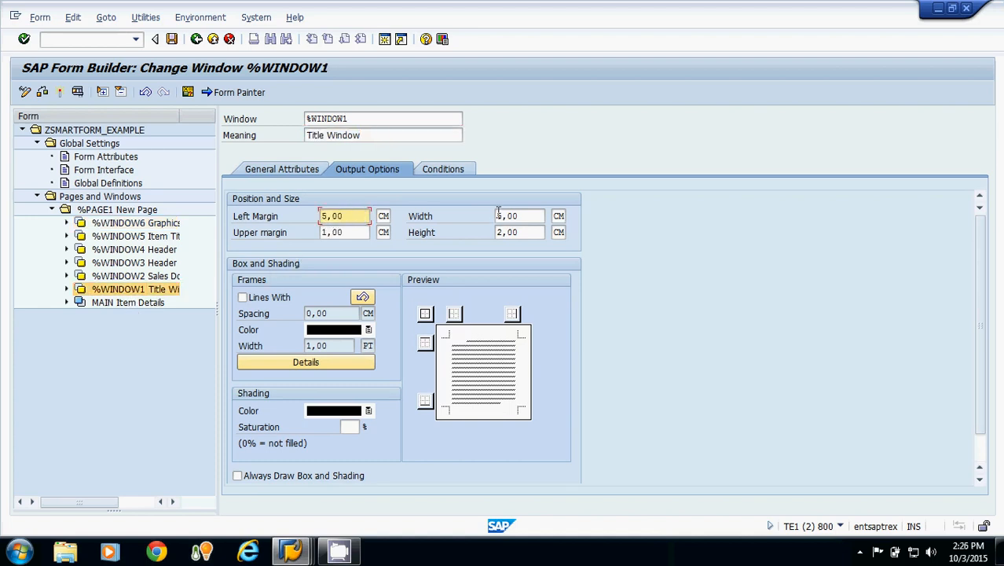
{"action": "left_click", "coordinate": [530, 215]}
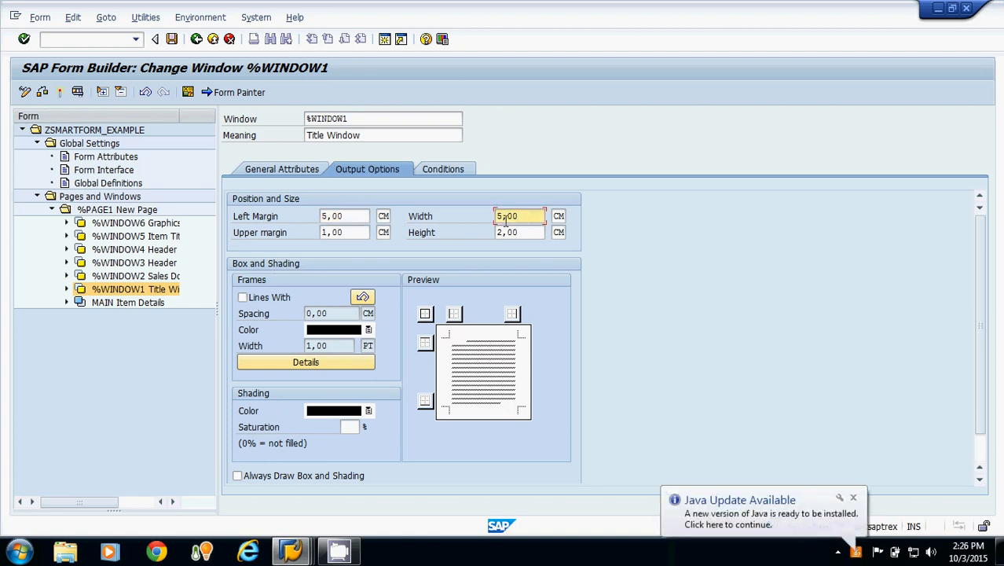
Set the Graphics Window's left margin to 11,00, upper margin to 1,00, width to 5,00 and height to 4,00 CM
{"action": "left_click", "coordinate": [134, 225]}
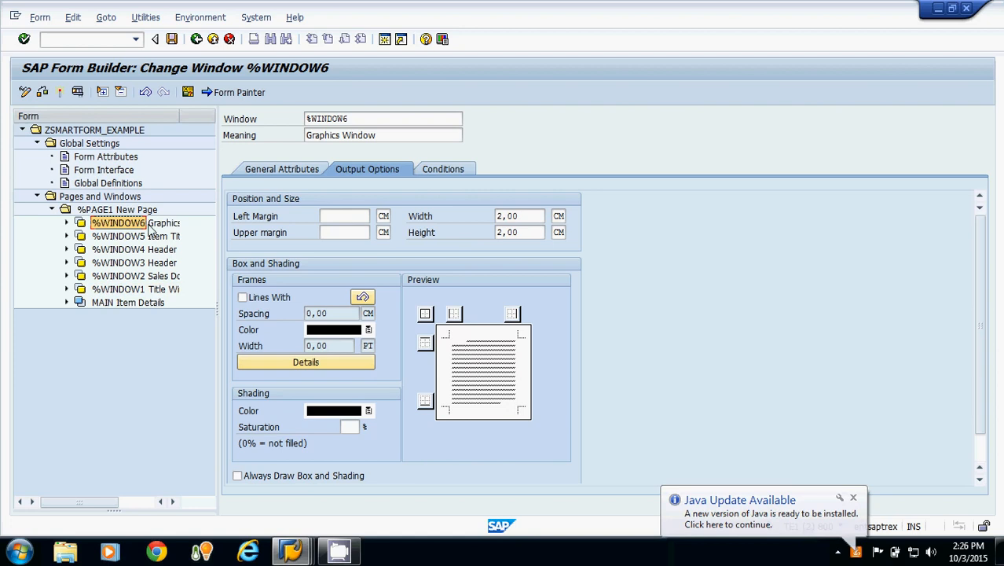
{"action": "left_click", "coordinate": [353, 221]}
{"action": "type", "text": "1"}
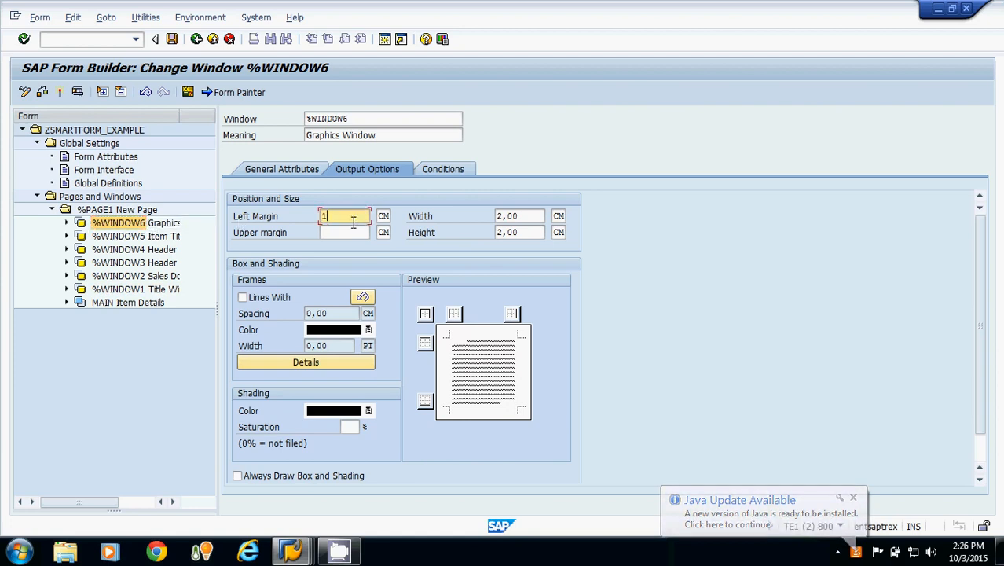
{"action": "type", "text": "1,00"}
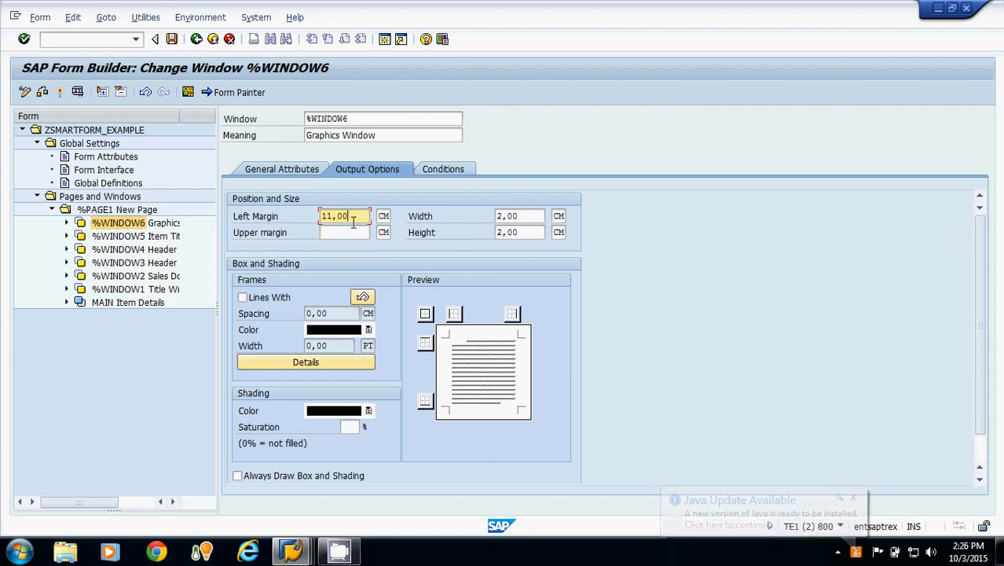
{"action": "left_click", "coordinate": [506, 217]}
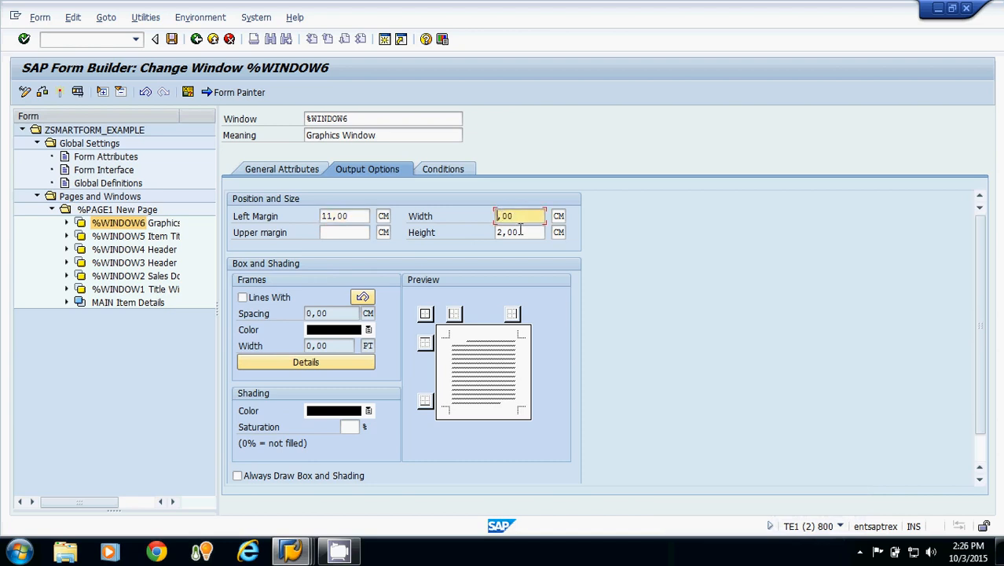
{"action": "left_click", "coordinate": [337, 234]}
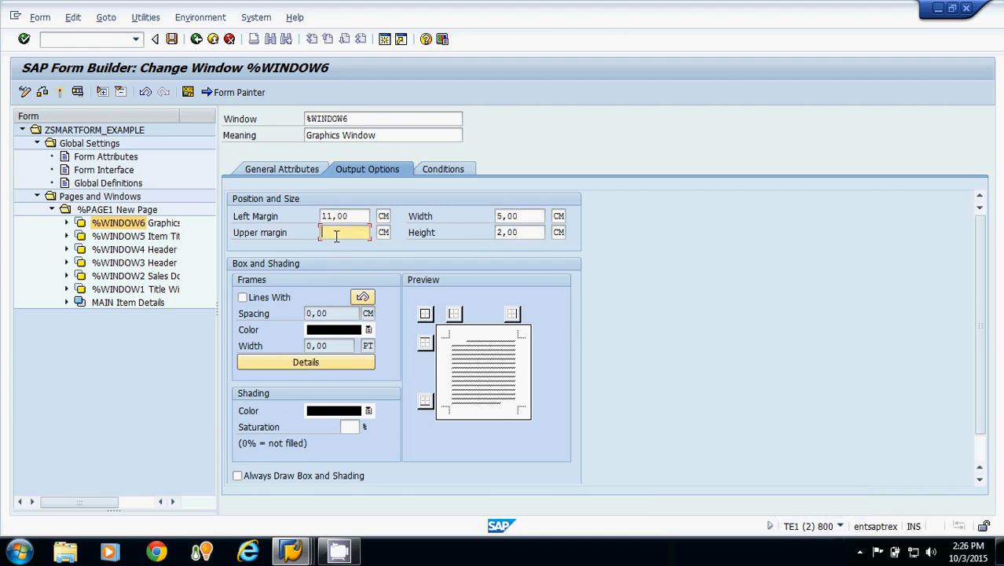
{"action": "type", "text": "1,00"}
{"action": "left_click", "coordinate": [506, 232]}
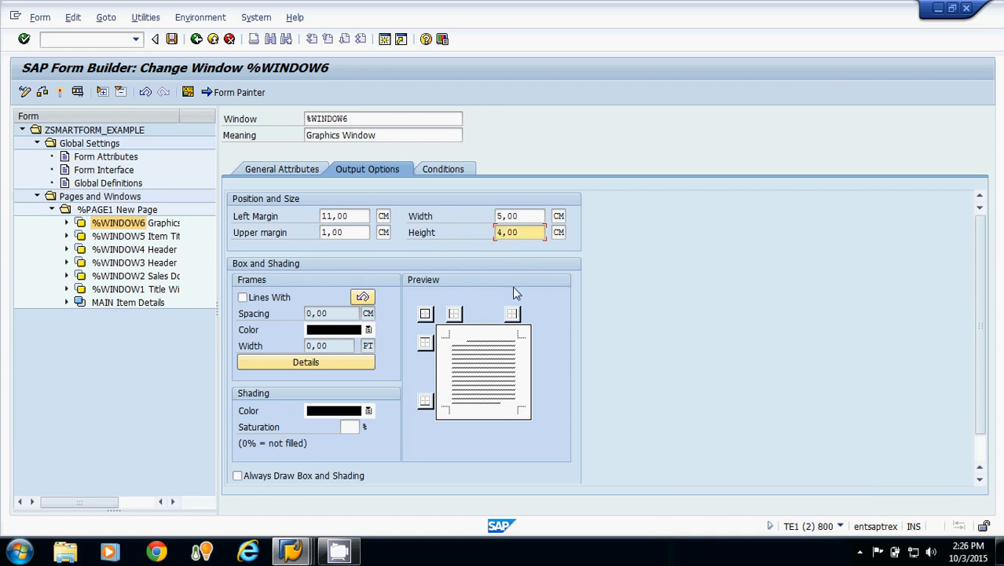
Save, check and activate the form with the new window's position and size
{"action": "left_click", "coordinate": [171, 39]}
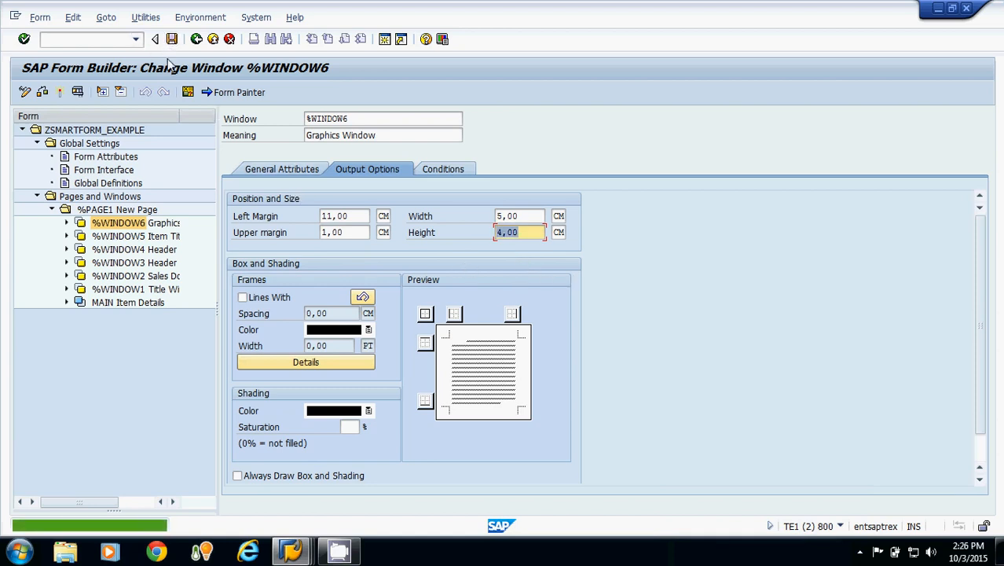
{"action": "left_click", "coordinate": [42, 92]}
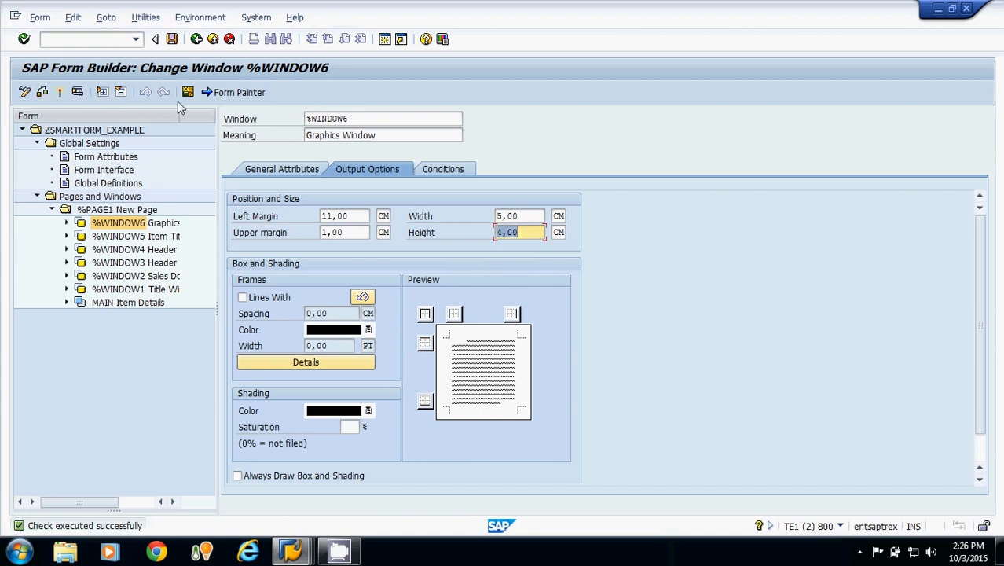
{"action": "left_click", "coordinate": [60, 92]}
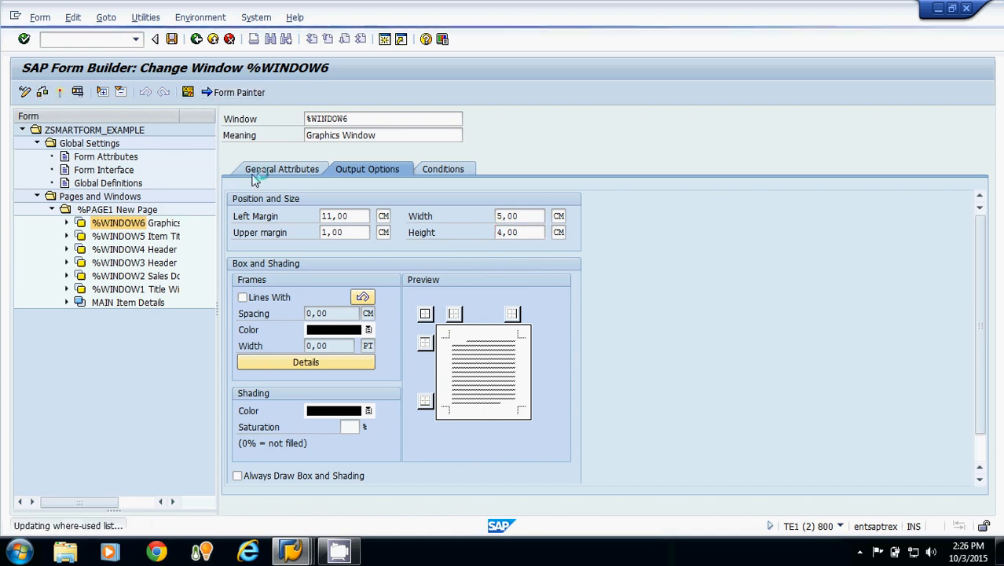
Examine in the Form Painter how the Graphics Window lies relative to the other windows on the page
{"action": "left_click", "coordinate": [232, 97]}
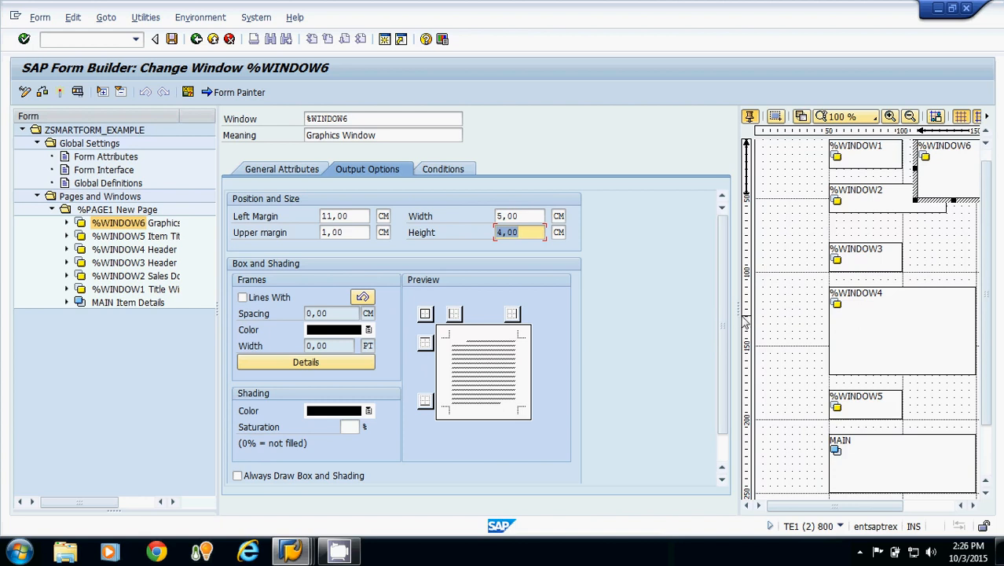
{"action": "left_click_drag", "start_coordinate": [739, 315], "coordinate": [550, 310]}
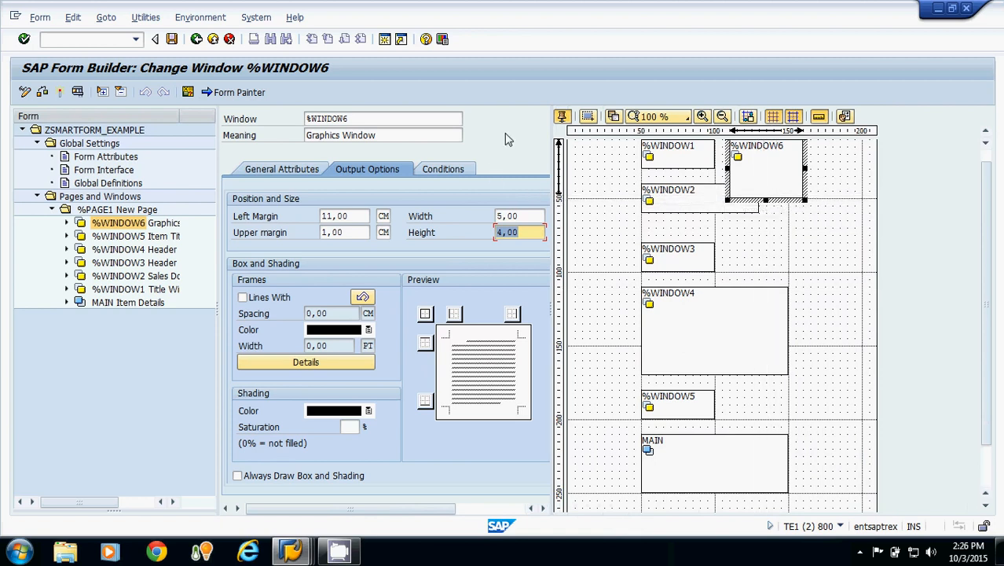
{"action": "left_click", "coordinate": [234, 92]}
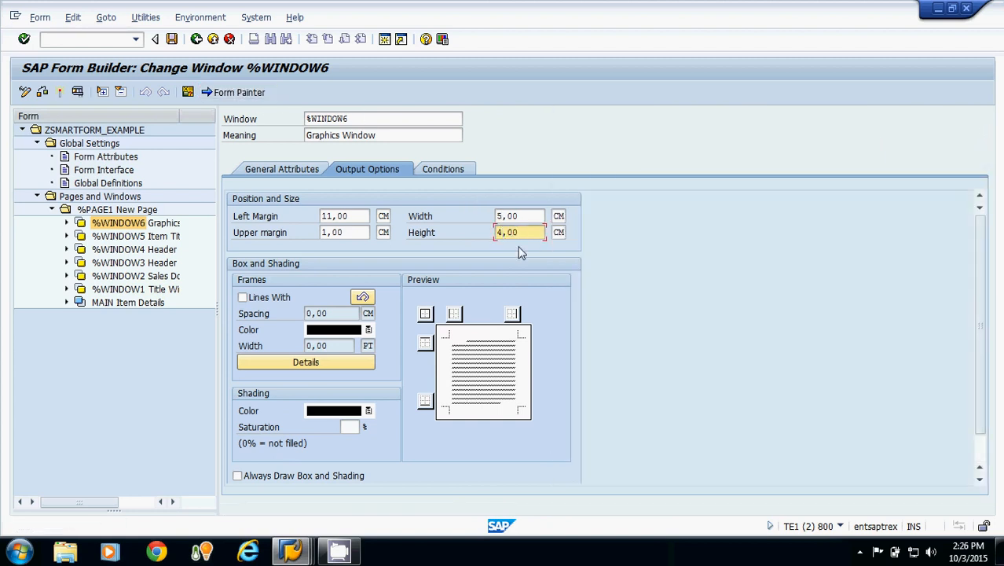
Reduce the Graphics Window's height to 3,00 and finally 2,00 CM, checking the layout in the Form Painter, and activate the form
{"action": "key", "text": "Return"}
{"action": "left_click", "coordinate": [227, 92]}
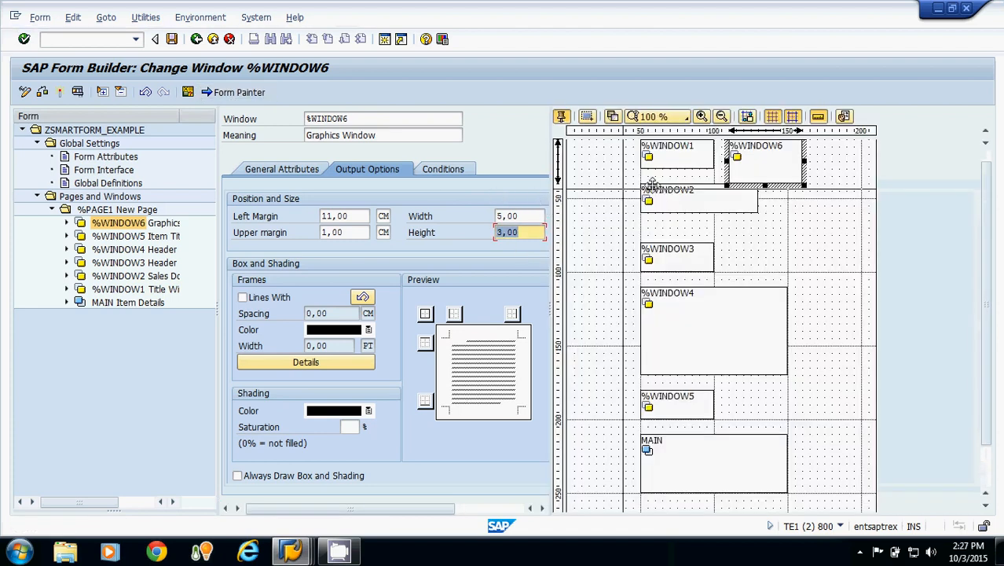
{"action": "left_click", "coordinate": [505, 233]}
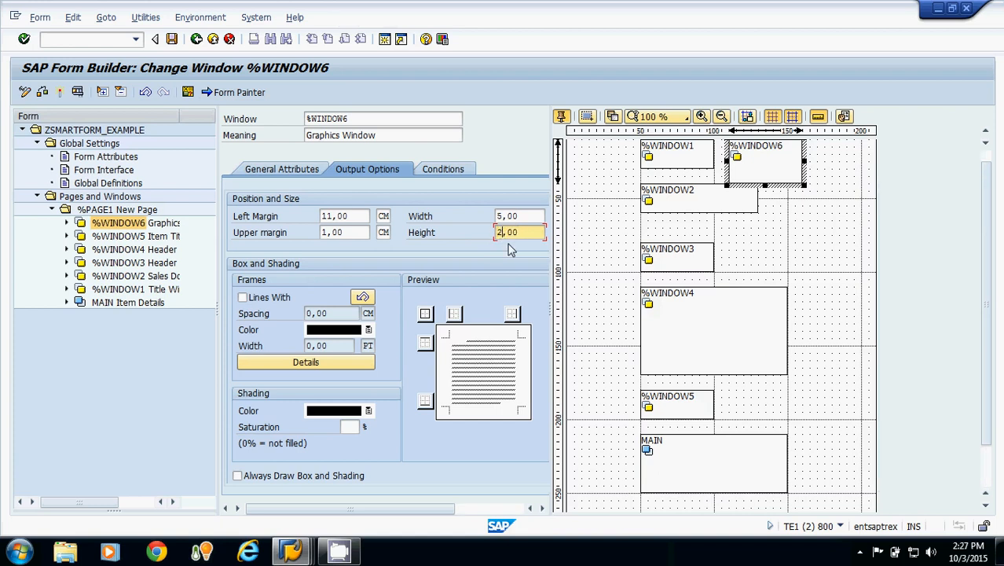
{"action": "key", "text": "Return"}
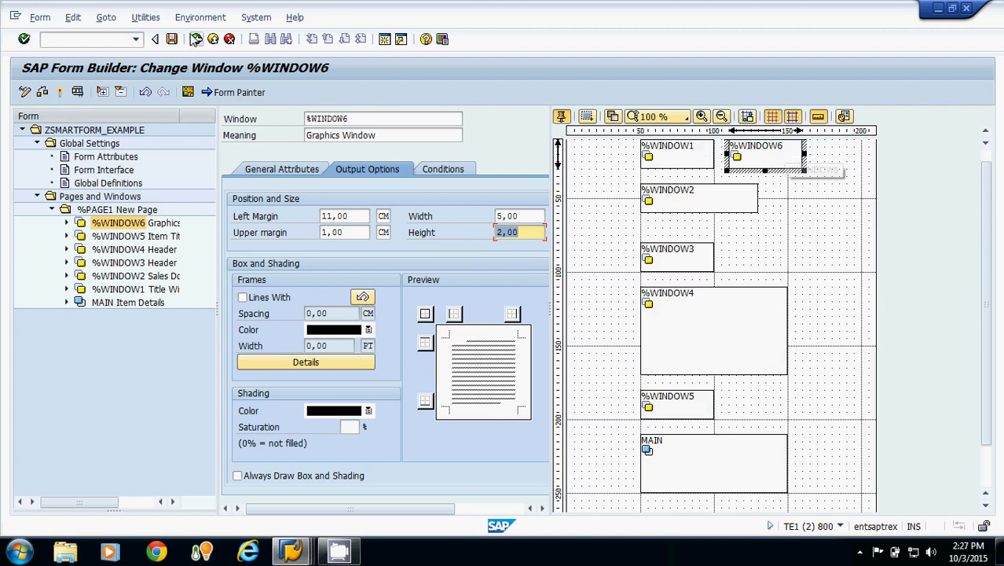
{"action": "left_click", "coordinate": [78, 91]}
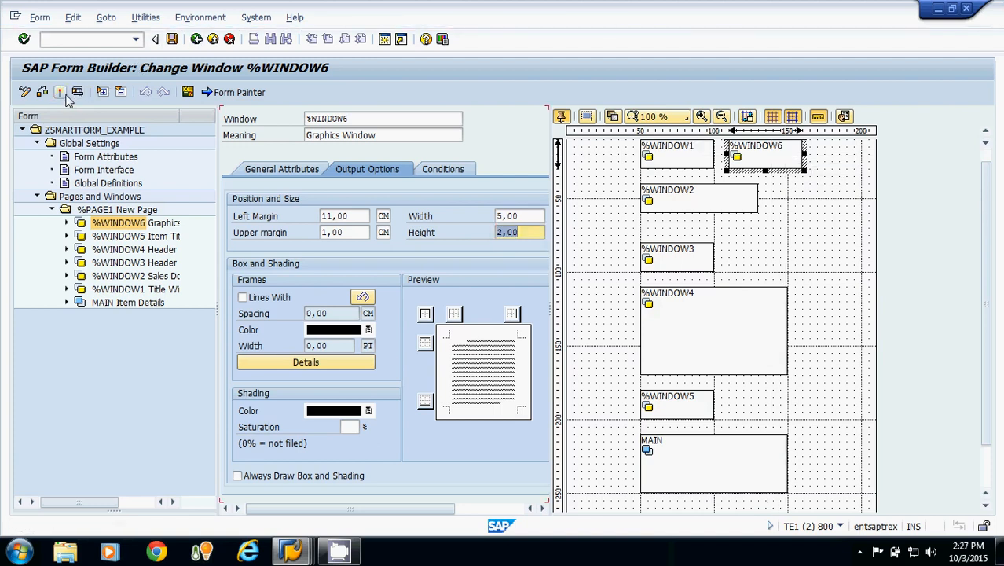
{"action": "left_click", "coordinate": [236, 92]}
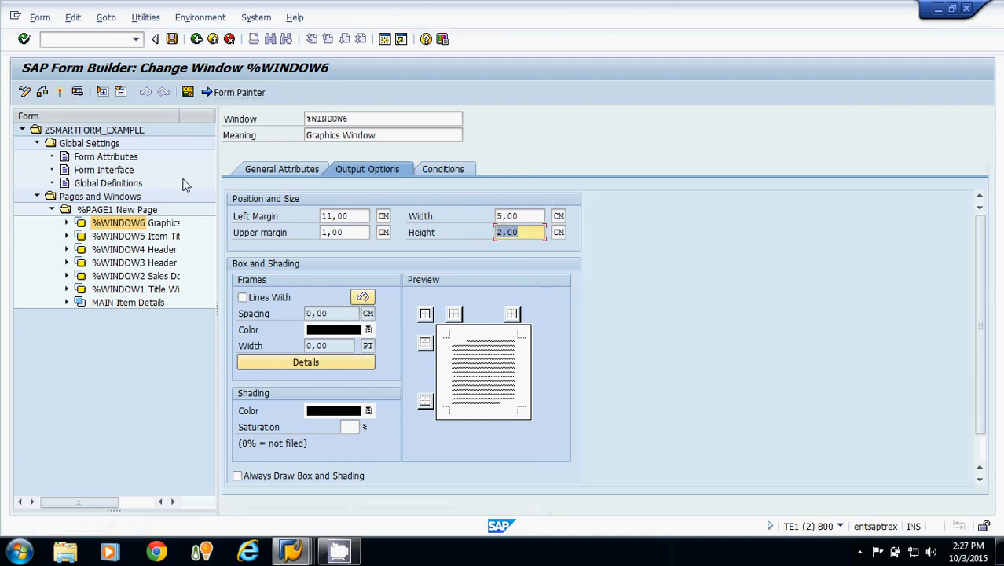
Create a graphic node under the Graphics Window %WINDOW6
{"action": "right_click", "coordinate": [125, 227]}
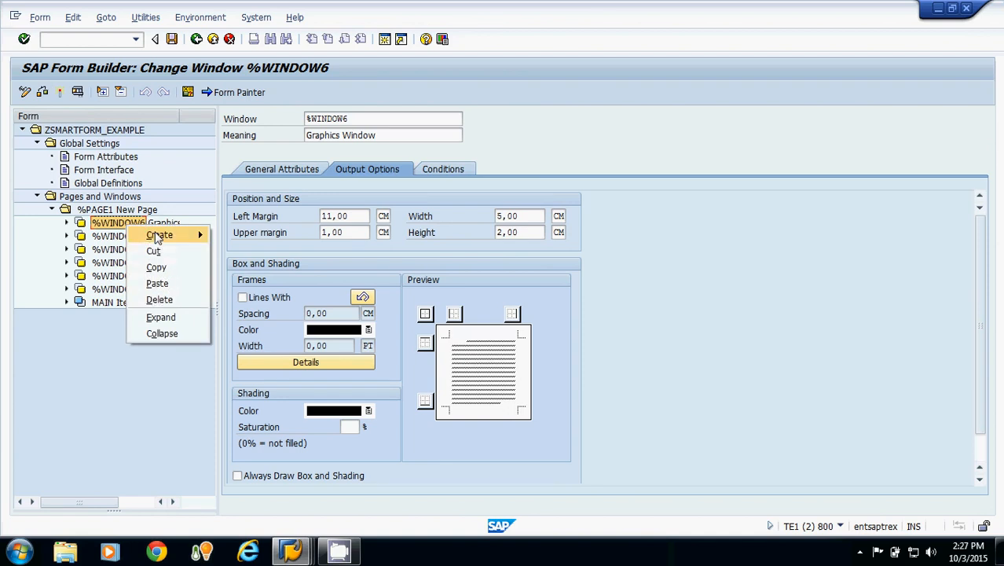
{"action": "mouse_move", "coordinate": [198, 242]}
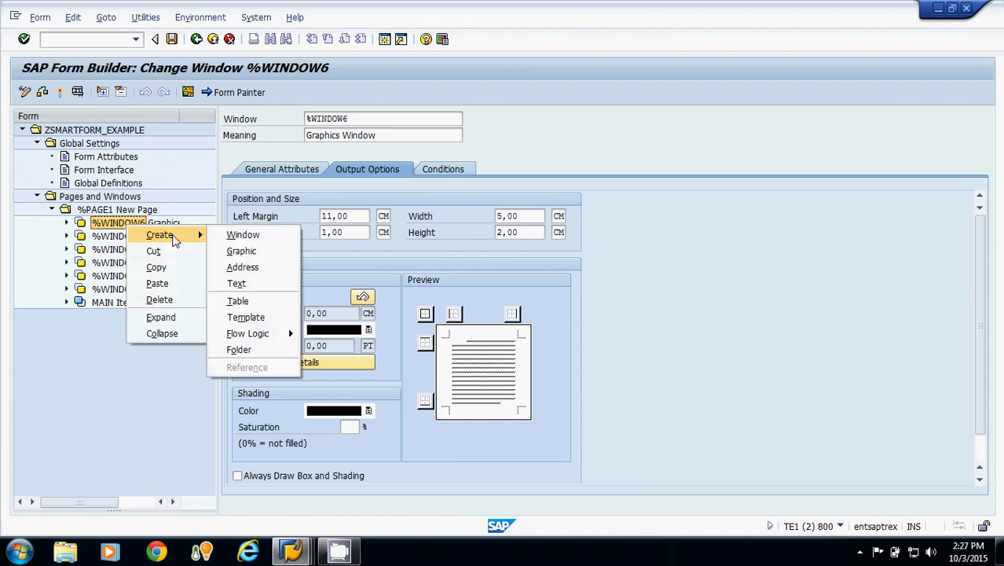
{"action": "left_click", "coordinate": [253, 251]}
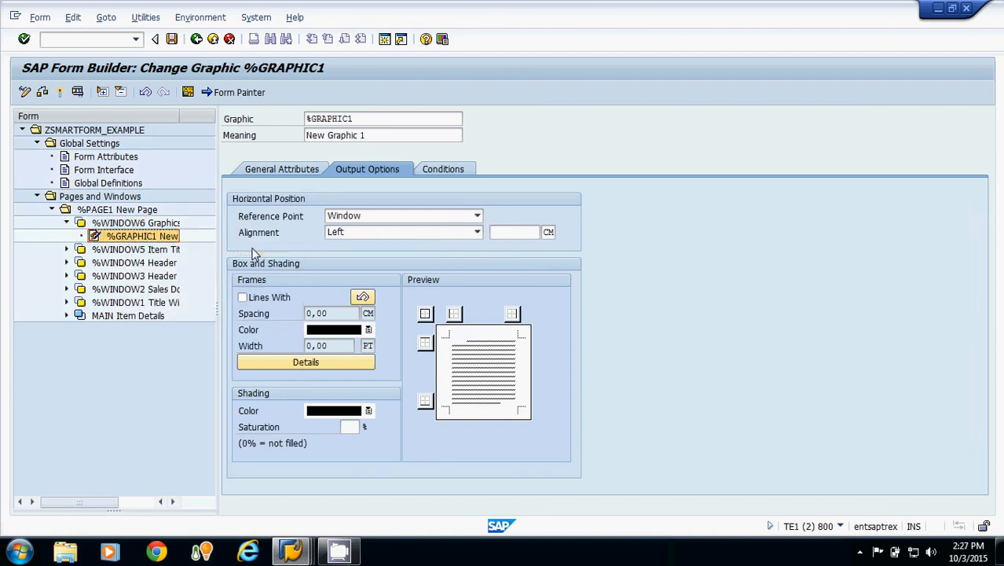
Copy the name TCSLOGO from the form graphics administration session into the new graphic's name in its general attributes
{"action": "left_click", "coordinate": [268, 171]}
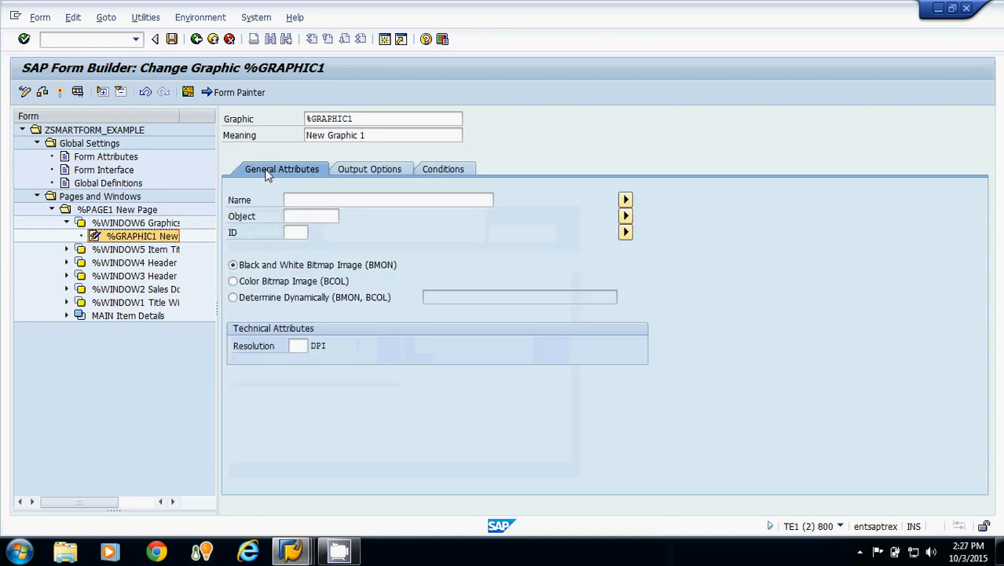
{"action": "left_click", "coordinate": [331, 202]}
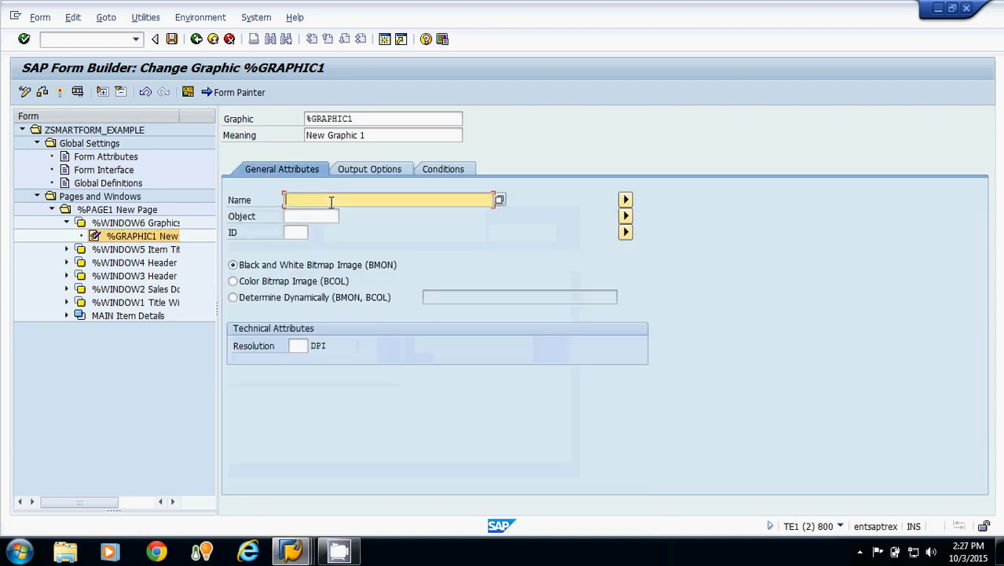
{"action": "key", "text": "alt+Tab"}
{"action": "left_click_drag", "start_coordinate": [311, 136], "coordinate": [266, 136]}
{"action": "key", "text": "ctrl+c"}
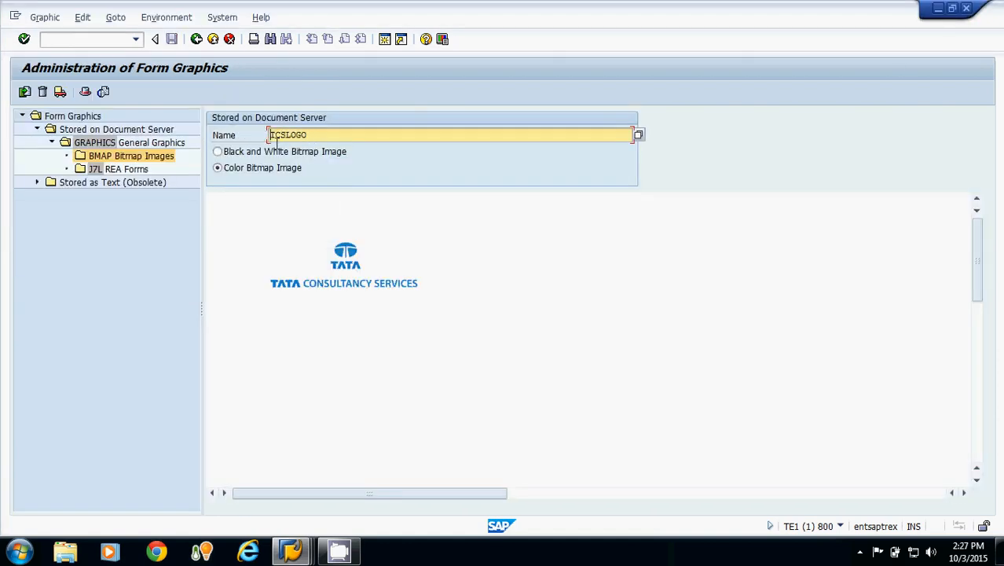
{"action": "key", "text": "alt+Tab"}
{"action": "key", "text": "ctrl+v"}
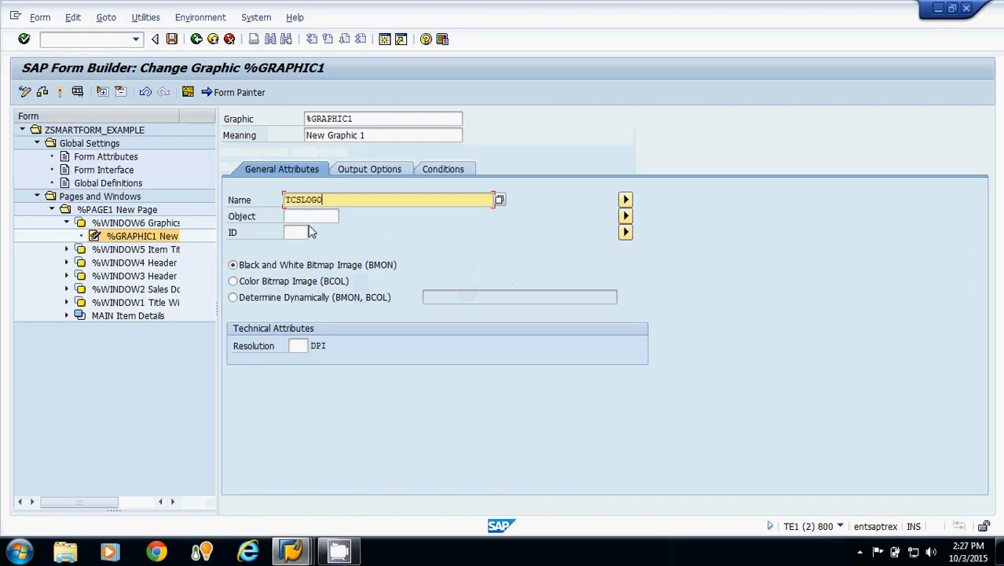
Set the graphic's object to GRAPHICS and its ID to BMAP from the lists of possible values
{"action": "left_click", "coordinate": [311, 217]}
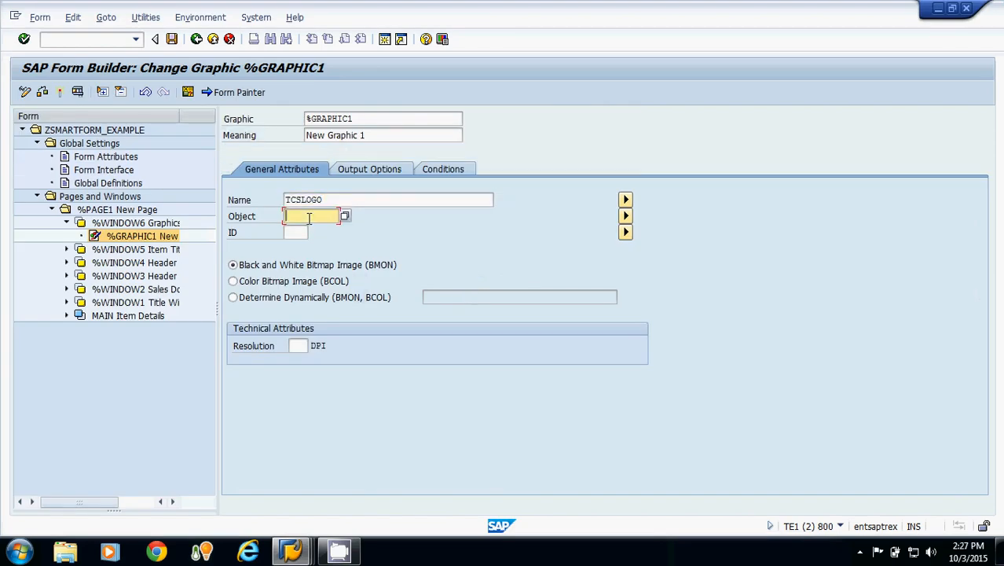
{"action": "left_click", "coordinate": [345, 216]}
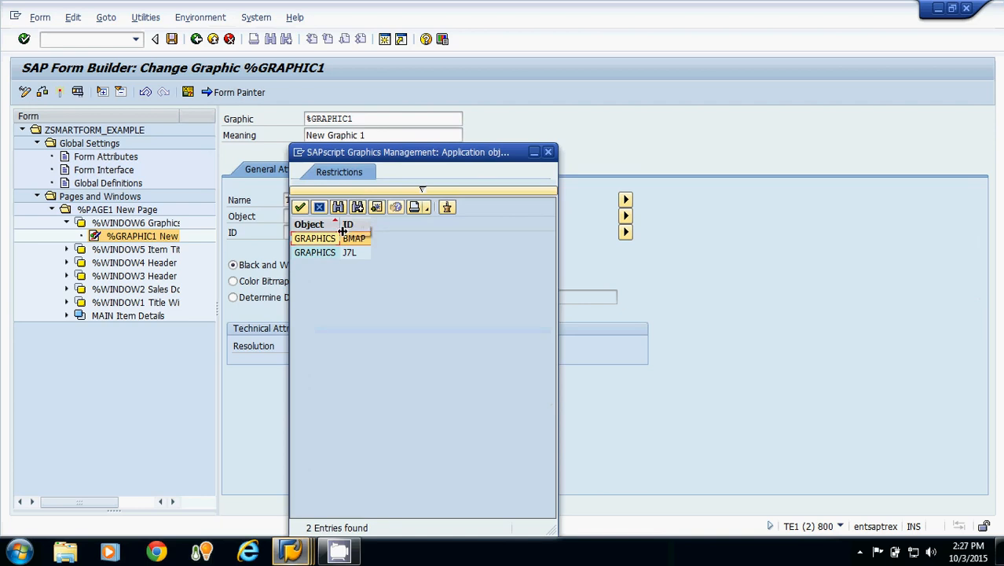
{"action": "double_click", "coordinate": [319, 243]}
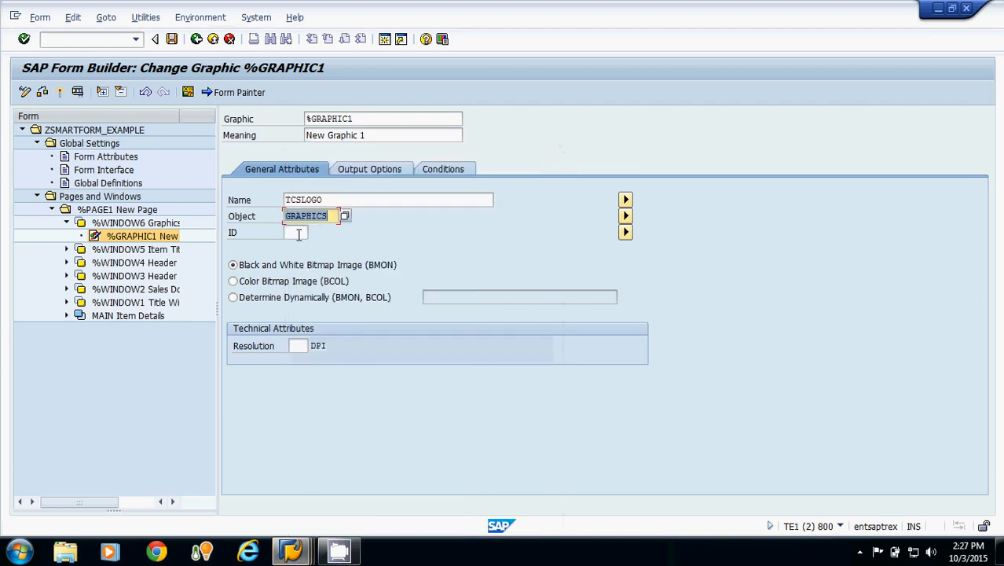
{"action": "left_click", "coordinate": [298, 234]}
{"action": "left_click", "coordinate": [313, 233]}
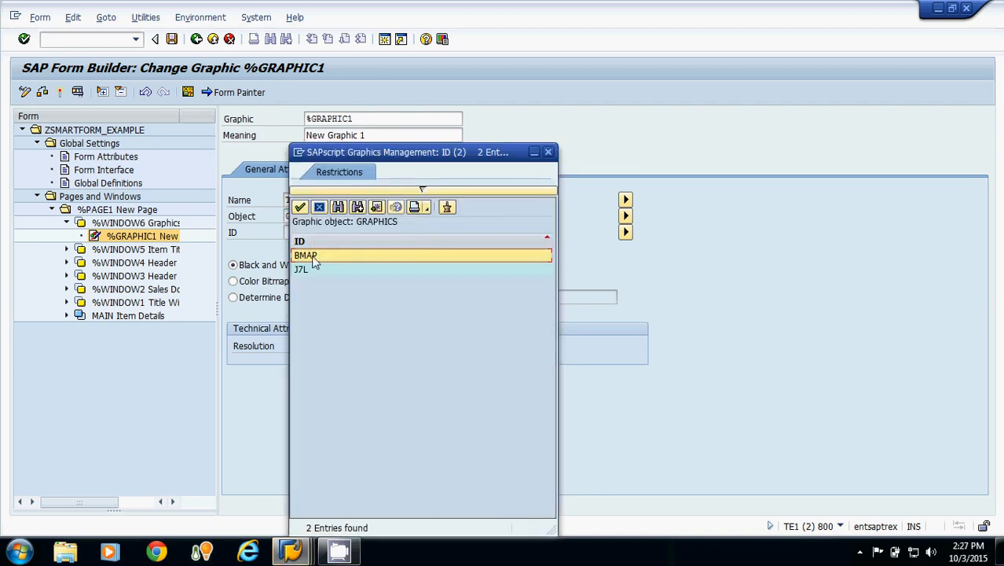
{"action": "double_click", "coordinate": [312, 257]}
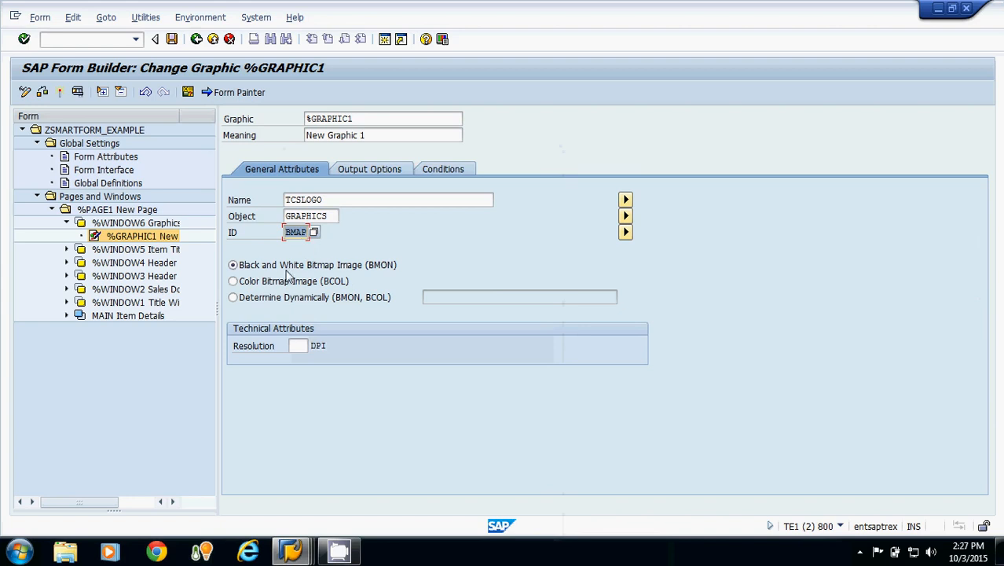
Make the graphic a color bitmap image (BCOL) with a resolution of 075 DPI
{"action": "left_click", "coordinate": [233, 281]}
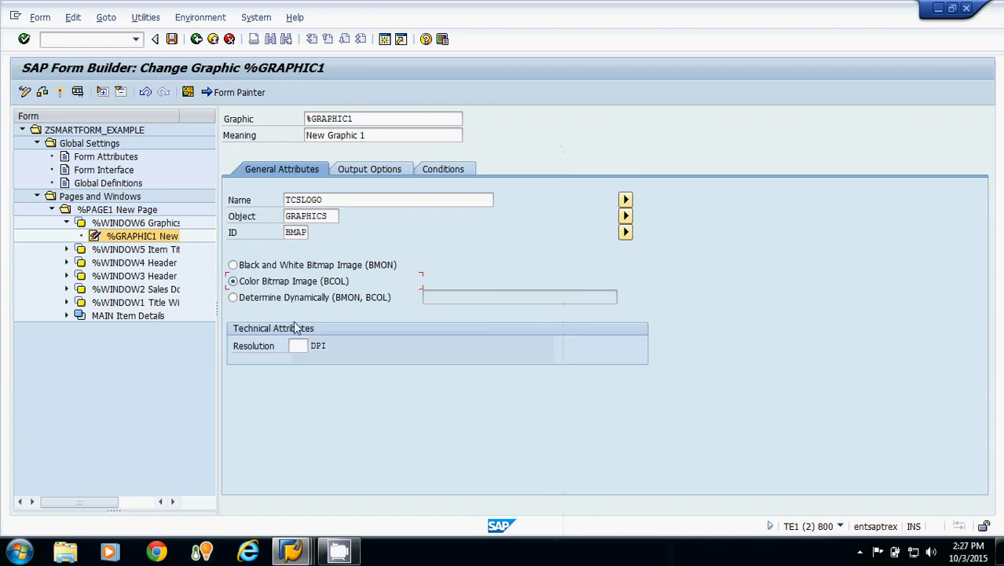
{"action": "left_click", "coordinate": [300, 345]}
{"action": "left_click", "coordinate": [314, 346]}
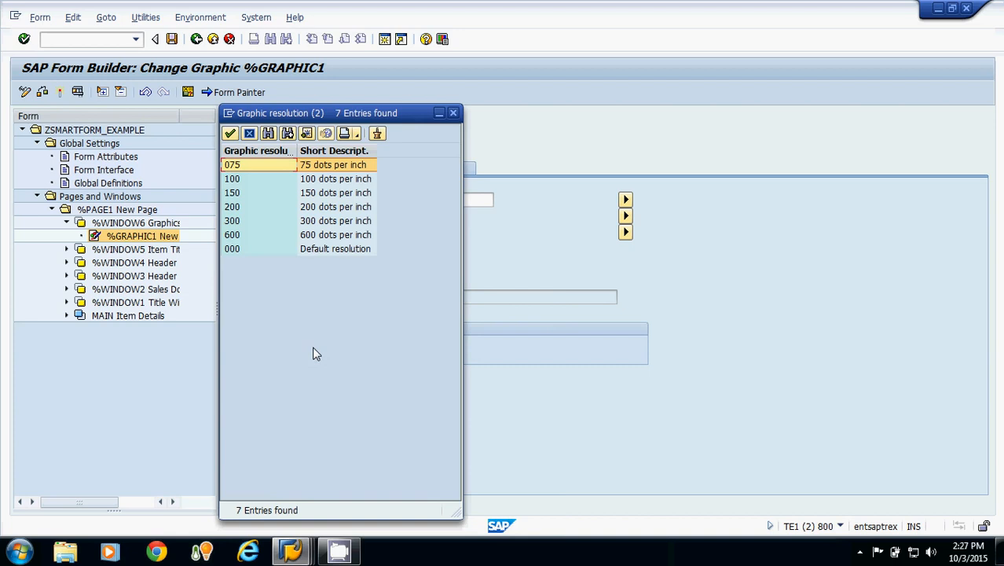
{"action": "double_click", "coordinate": [261, 168]}
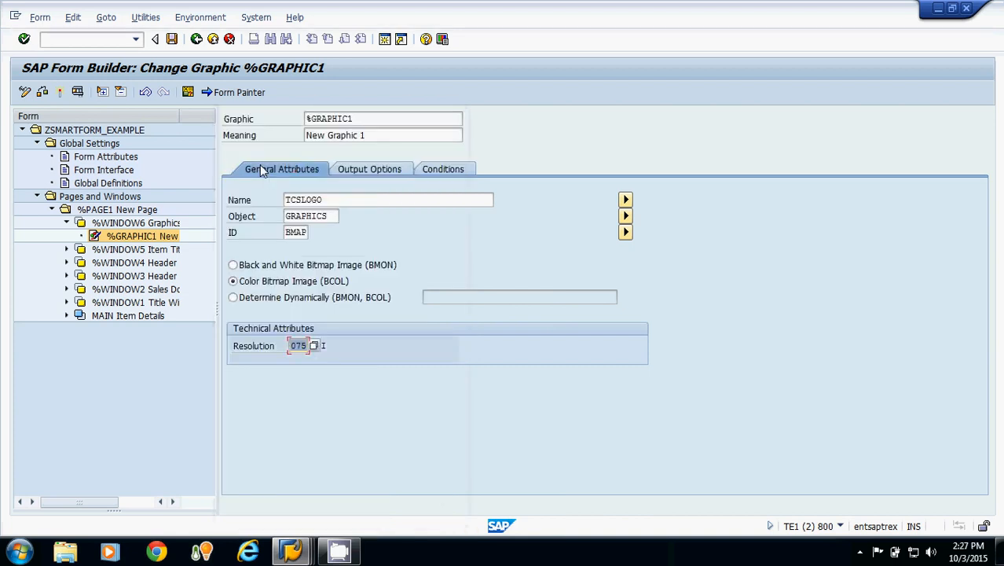
Activate the form and open the test screen of its generated function module
{"action": "left_click", "coordinate": [60, 92]}
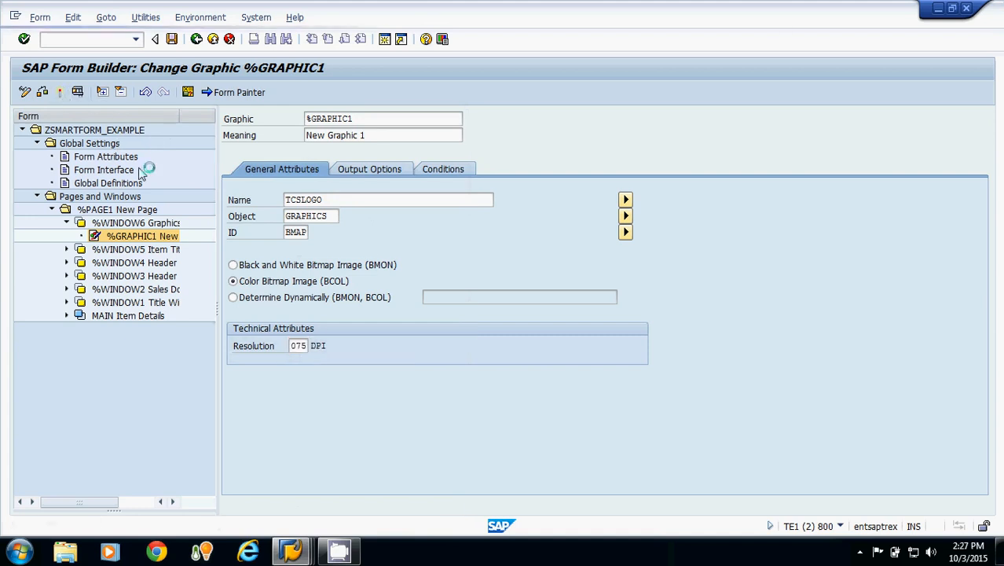
{"action": "left_click", "coordinate": [76, 92]}
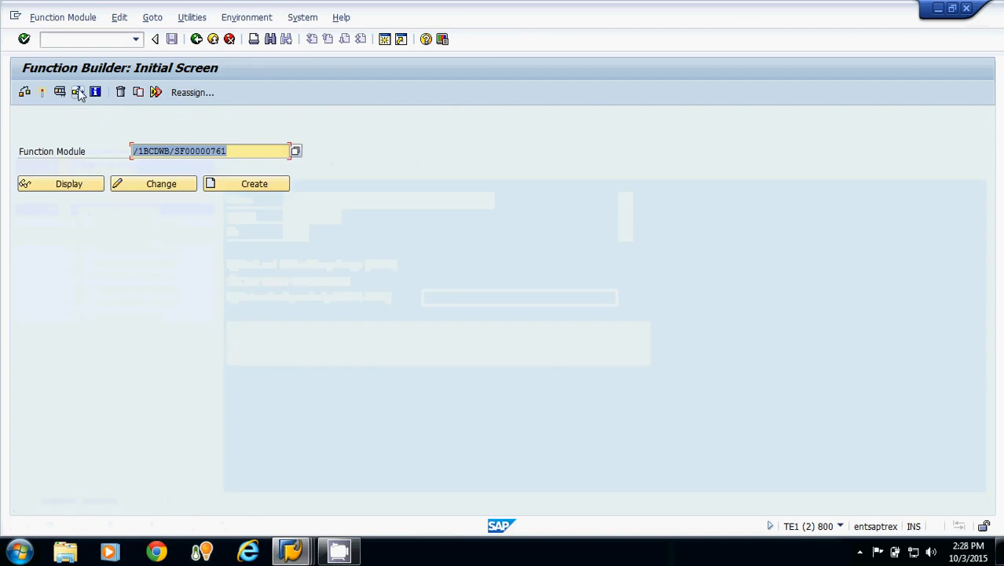
{"action": "left_click", "coordinate": [60, 92]}
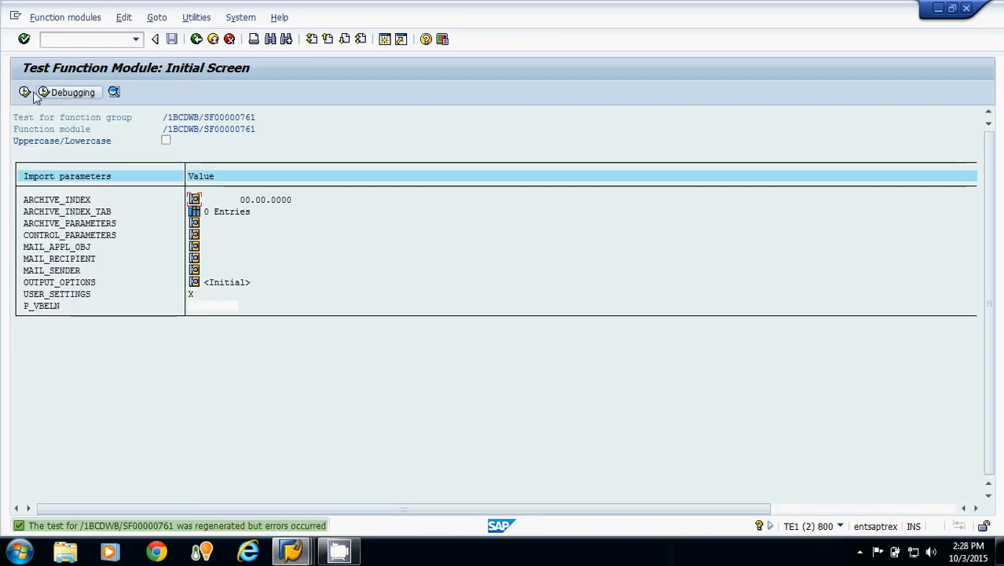
Run the form's function module test with a sales document number in P_VBELN and show the print preview for output device lp01
{"action": "left_click", "coordinate": [201, 307]}
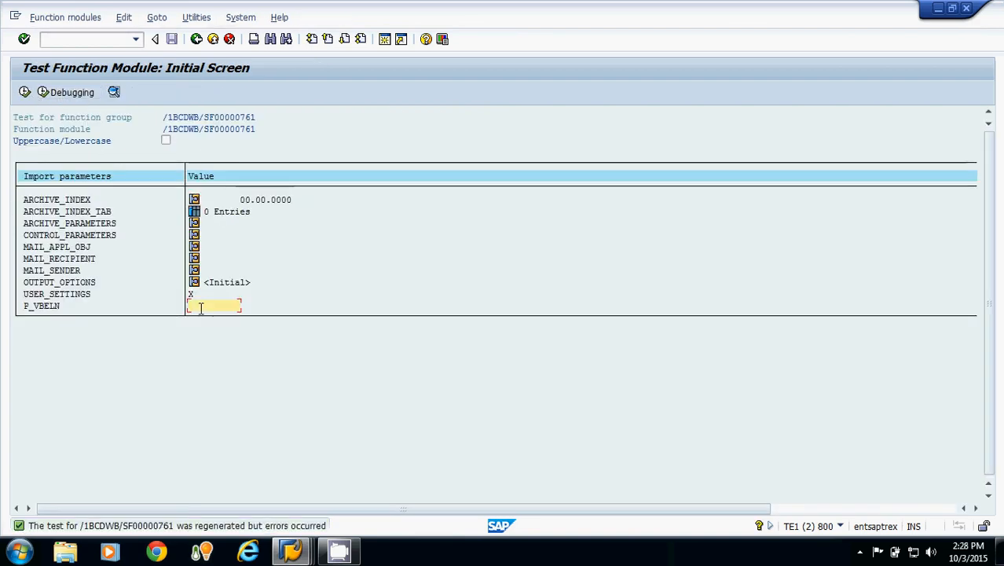
{"action": "type", "text": "4970"}
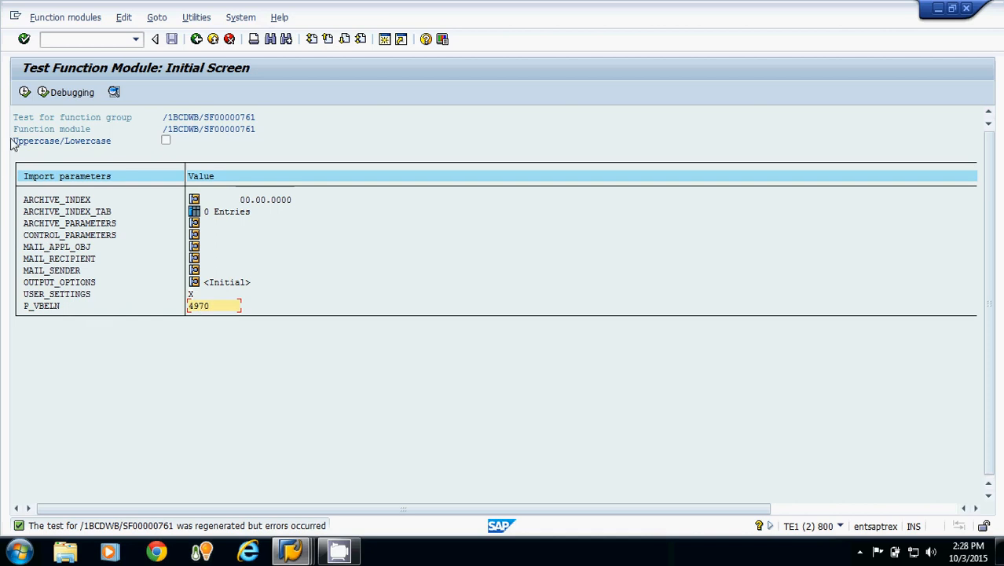
{"action": "left_click", "coordinate": [24, 92]}
{"action": "type", "text": "l"}
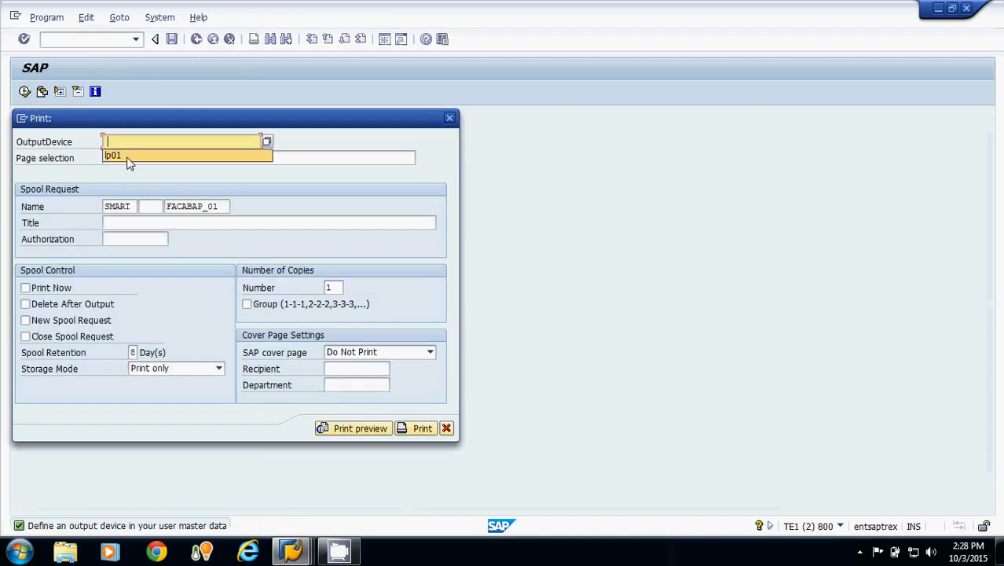
{"action": "left_click", "coordinate": [130, 160]}
{"action": "left_click", "coordinate": [356, 429]}
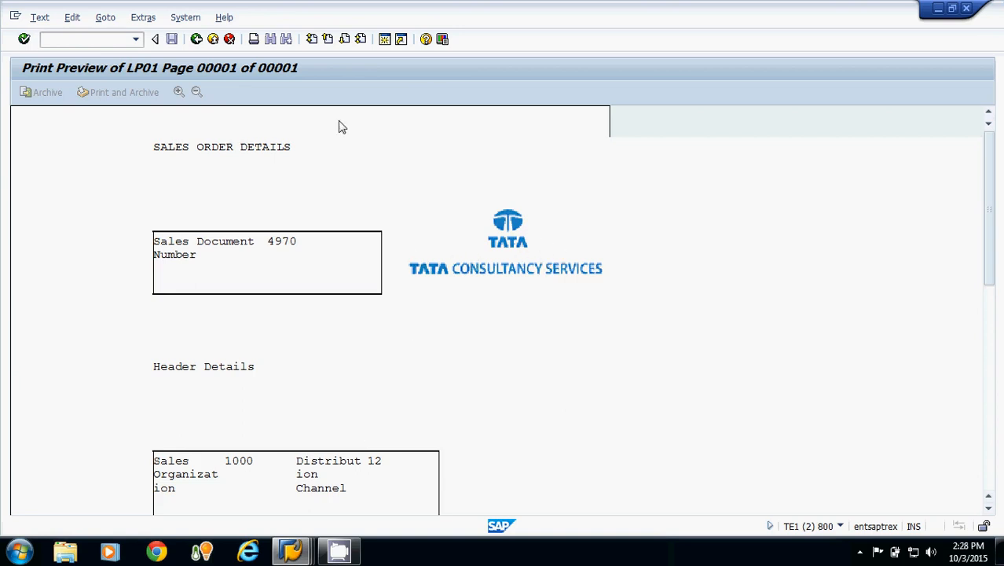
Return from the print preview to the graphic's general attributes and set its resolution to 200 dots per inch
{"action": "left_click", "coordinate": [196, 39]}
{"action": "left_click", "coordinate": [197, 39]}
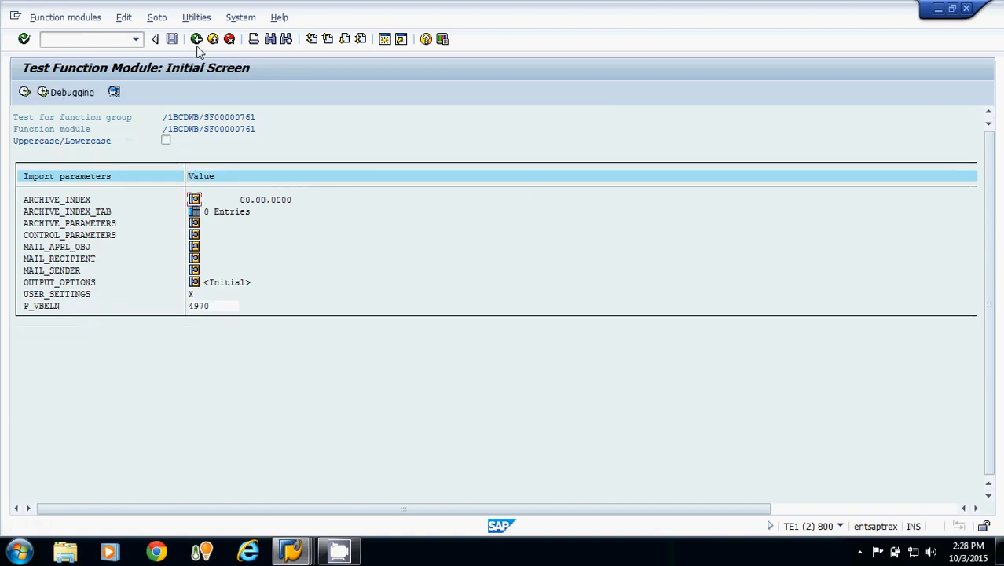
{"action": "left_click", "coordinate": [197, 39]}
{"action": "left_click", "coordinate": [197, 40]}
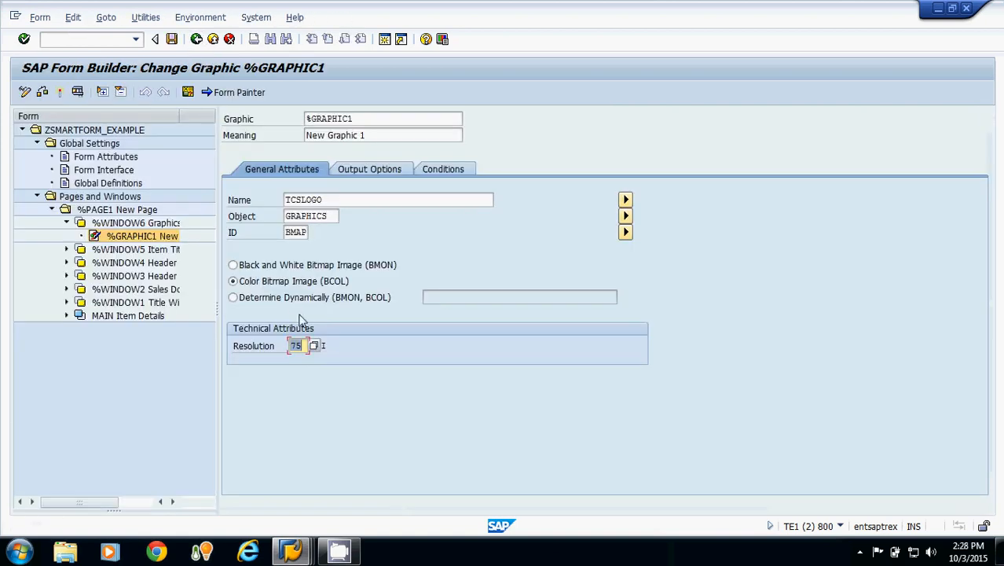
{"action": "left_click", "coordinate": [305, 346]}
{"action": "left_click", "coordinate": [314, 345]}
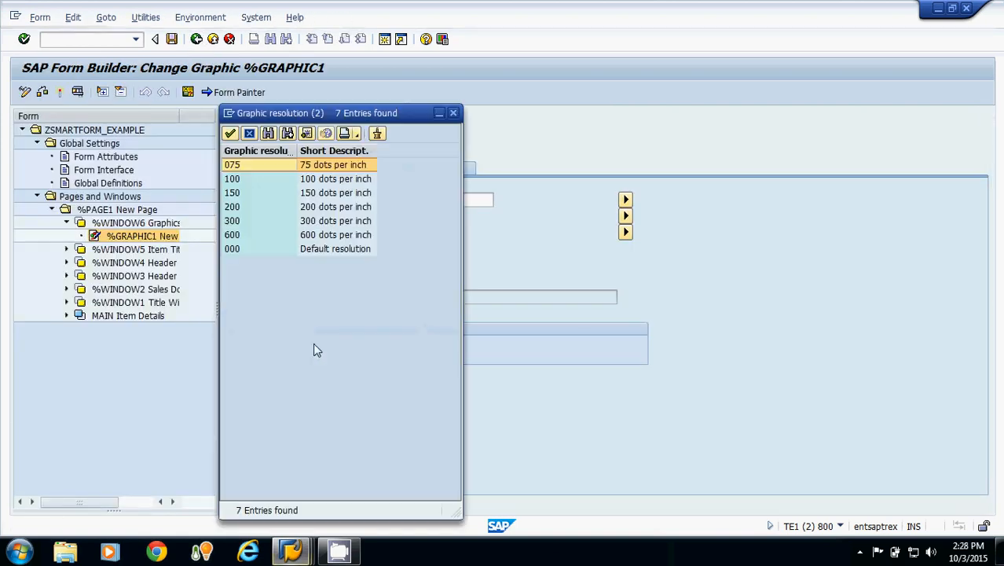
{"action": "double_click", "coordinate": [242, 209]}
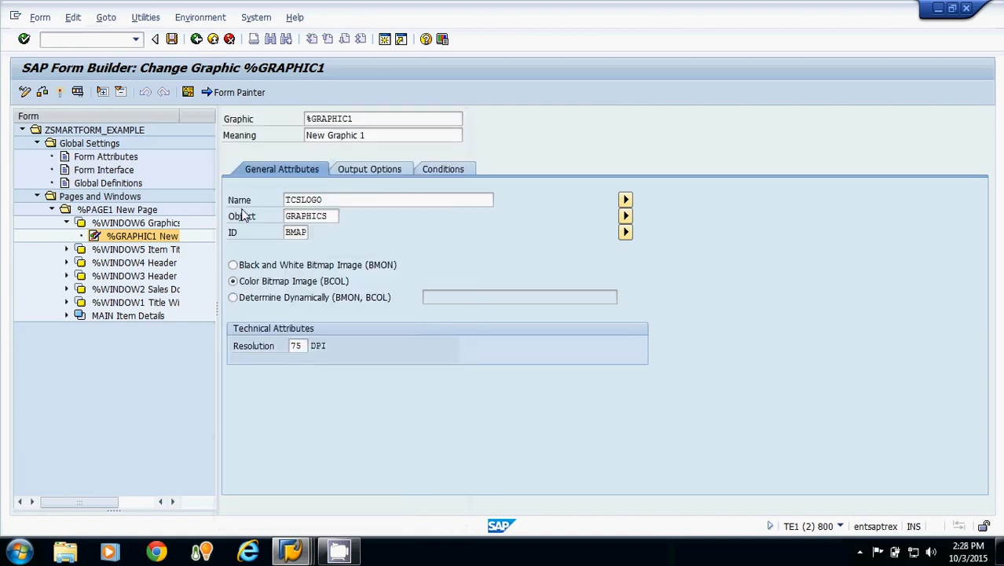
Activate the form with the 200 DPI graphic and open its function module's test screen
{"action": "left_click", "coordinate": [60, 92]}
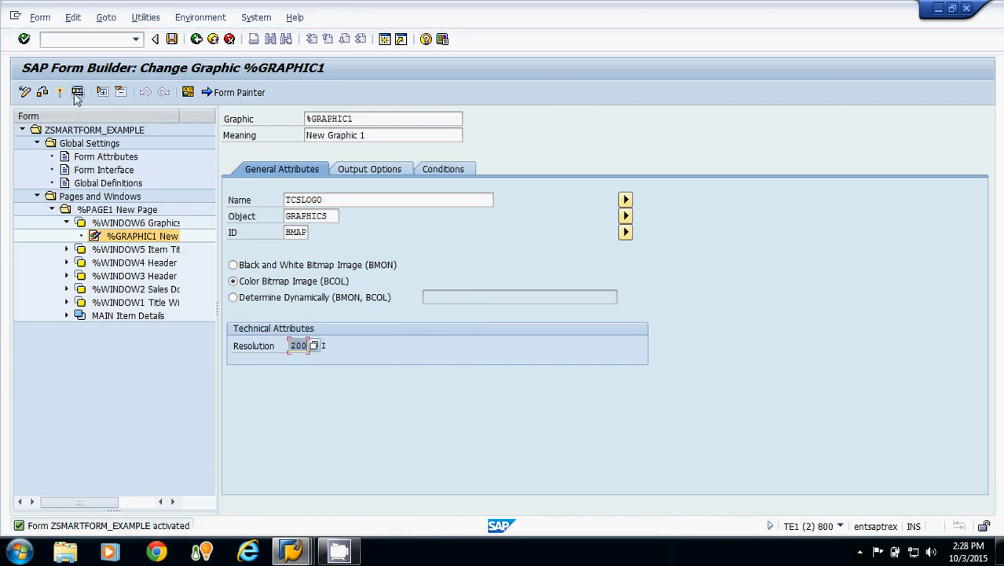
{"action": "left_click", "coordinate": [77, 92]}
{"action": "left_click", "coordinate": [59, 93]}
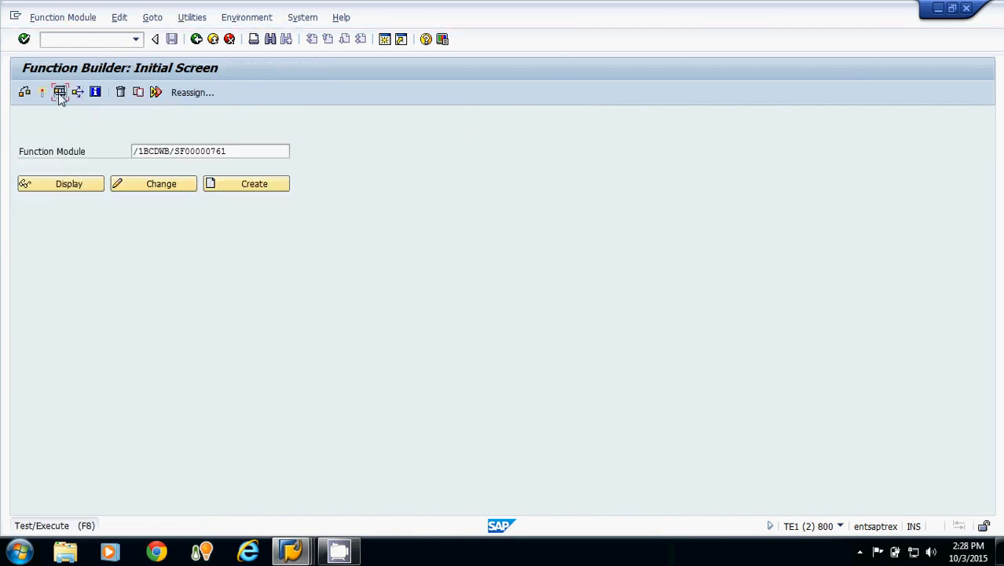
Execute the test for the sales document and examine the logo's size and the layout in the lp01 print preview
{"action": "left_click", "coordinate": [201, 304]}
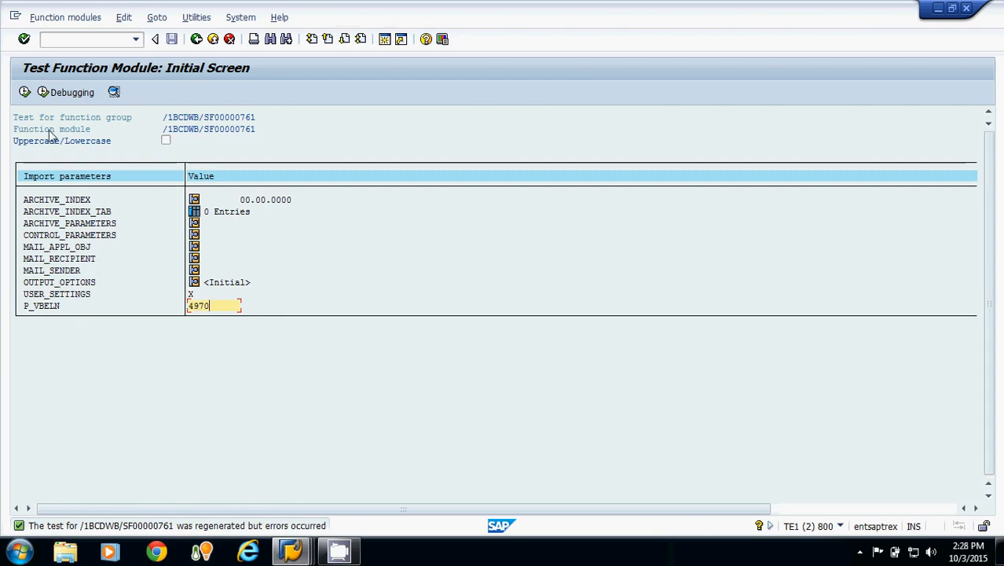
{"action": "left_click", "coordinate": [25, 92]}
{"action": "type", "text": "l"}
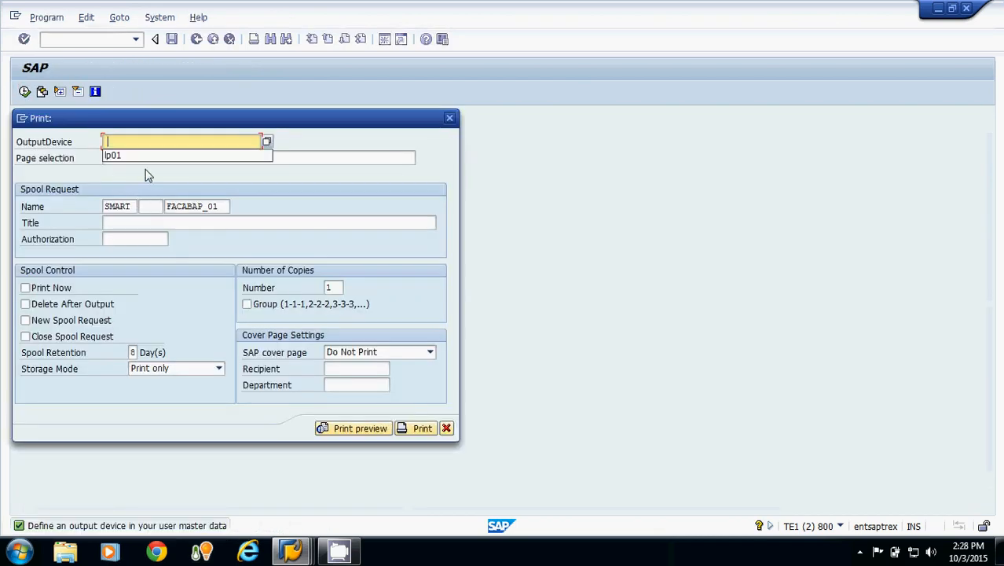
{"action": "left_click", "coordinate": [134, 160]}
{"action": "left_click", "coordinate": [355, 428]}
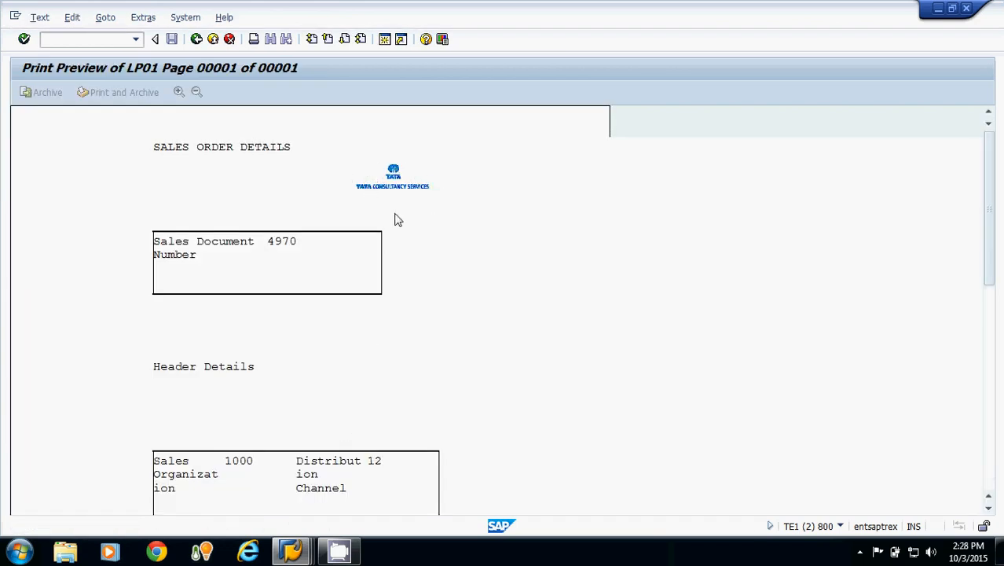
{"action": "scroll", "coordinate": [551, 247], "scroll_direction": "down", "scroll_amount": 5}
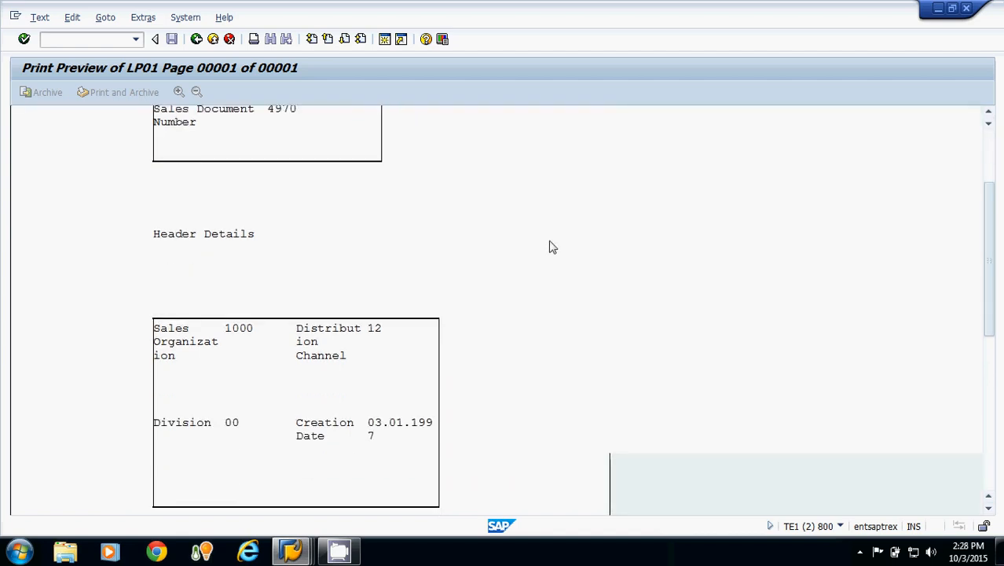
{"action": "scroll", "coordinate": [552, 247], "scroll_direction": "up", "scroll_amount": 5}
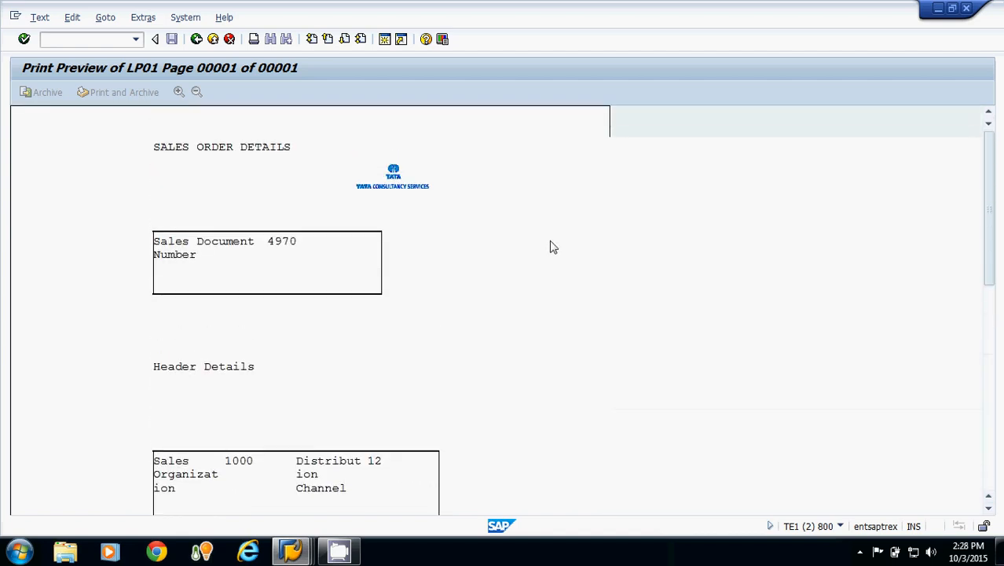
Go back to the graphic's general attributes and choose a resolution of 100 dots per inch
{"action": "left_click", "coordinate": [195, 41]}
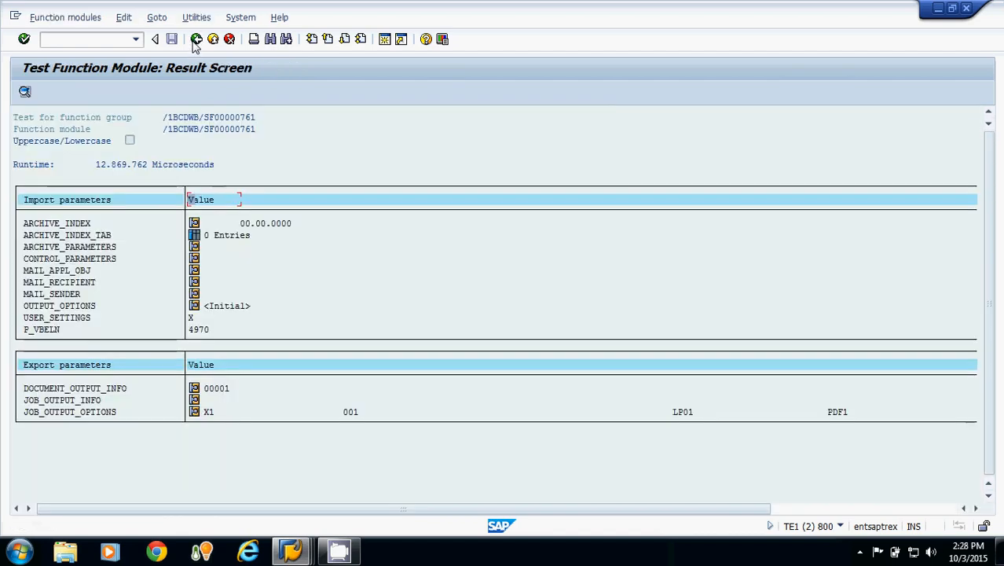
{"action": "left_click", "coordinate": [195, 41]}
{"action": "left_click", "coordinate": [196, 40]}
{"action": "left_click", "coordinate": [195, 41]}
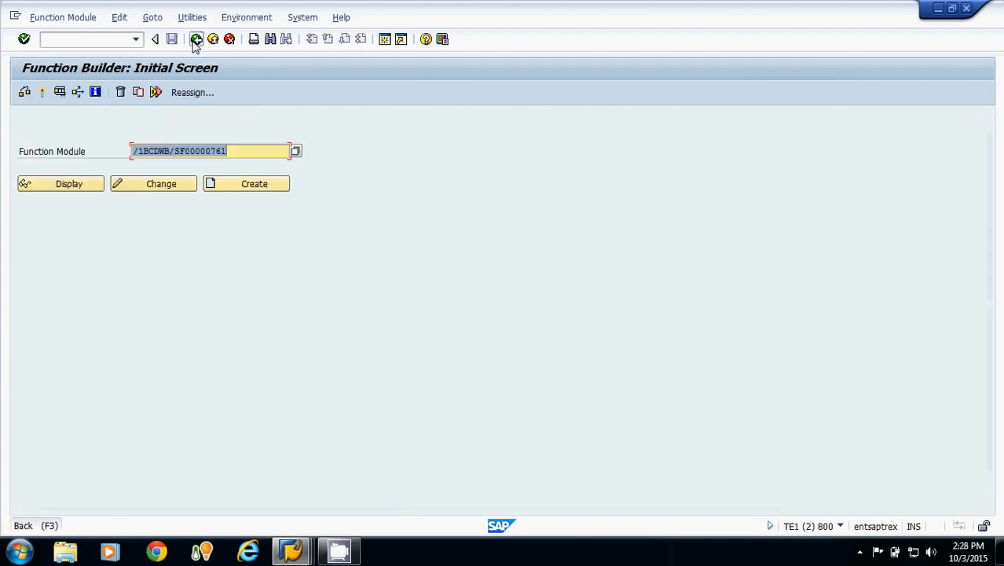
{"action": "left_click", "coordinate": [315, 347]}
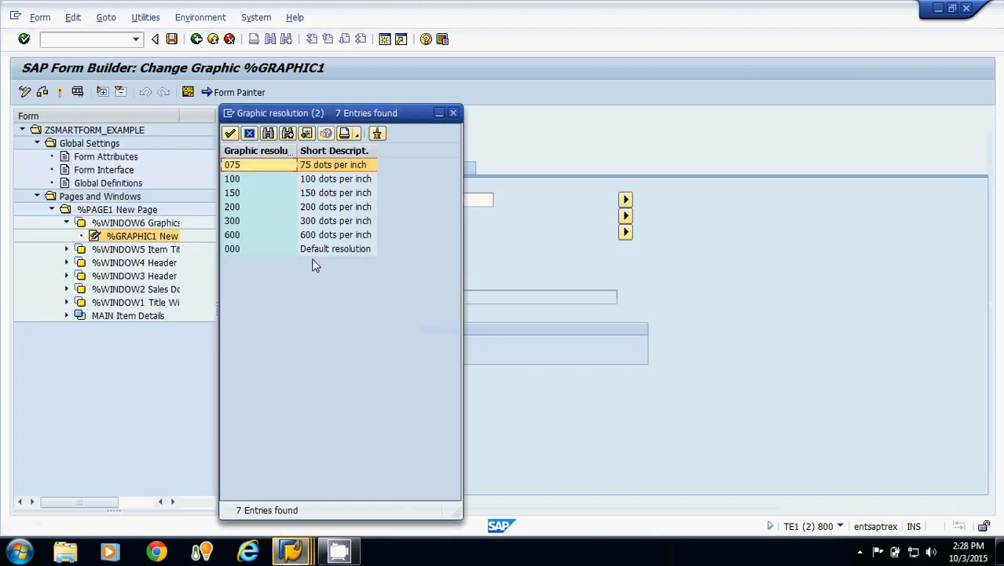
{"action": "double_click", "coordinate": [245, 182]}
Activate ZSMARTFORM_EXAMPLE with the 100 DPI graphic and open the test screen of its function module
{"action": "left_click", "coordinate": [59, 94]}
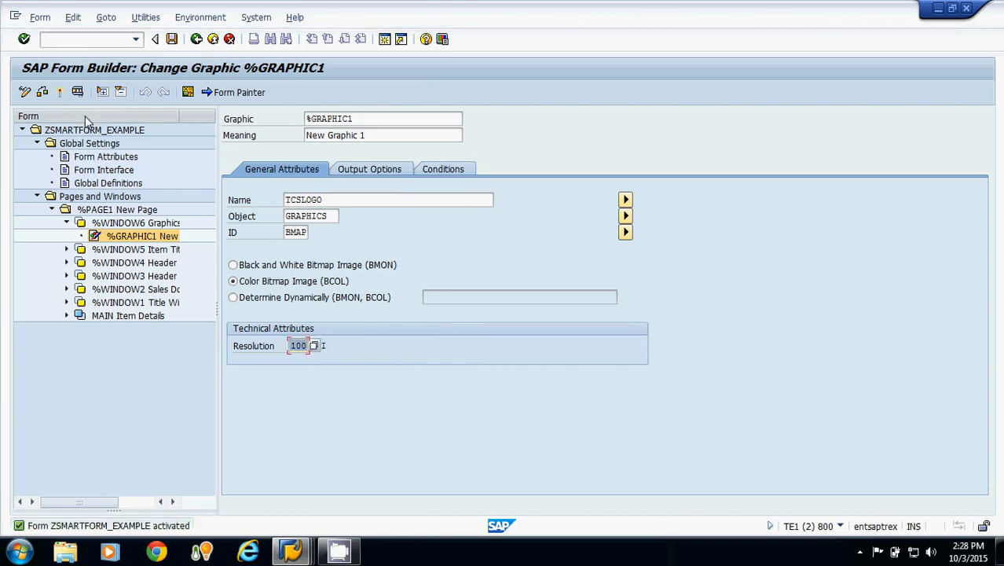
{"action": "left_click", "coordinate": [78, 92]}
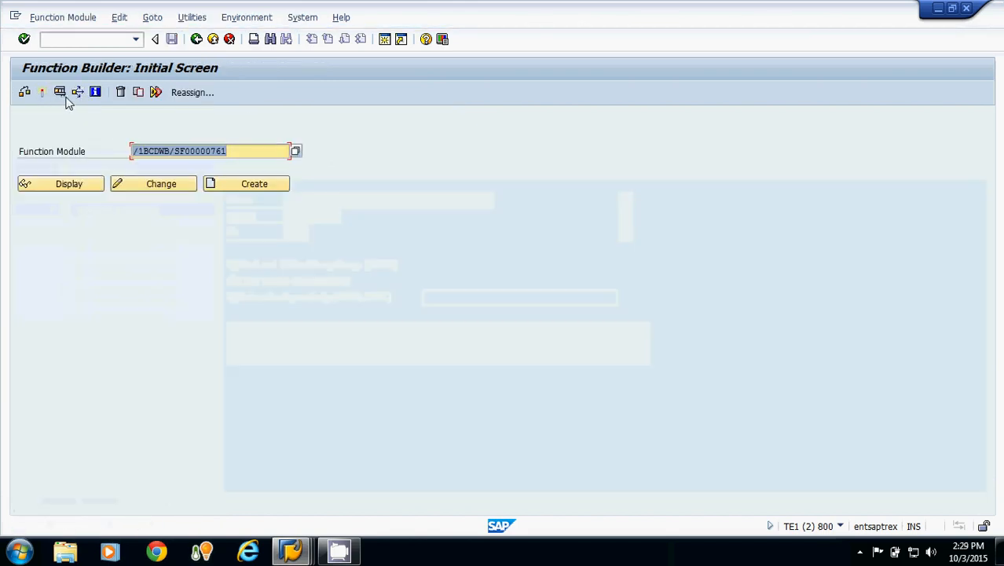
{"action": "left_click", "coordinate": [61, 93]}
Run the test with the sales document number in P_VBELN and preview the form's output on device lp01
{"action": "left_click", "coordinate": [199, 307]}
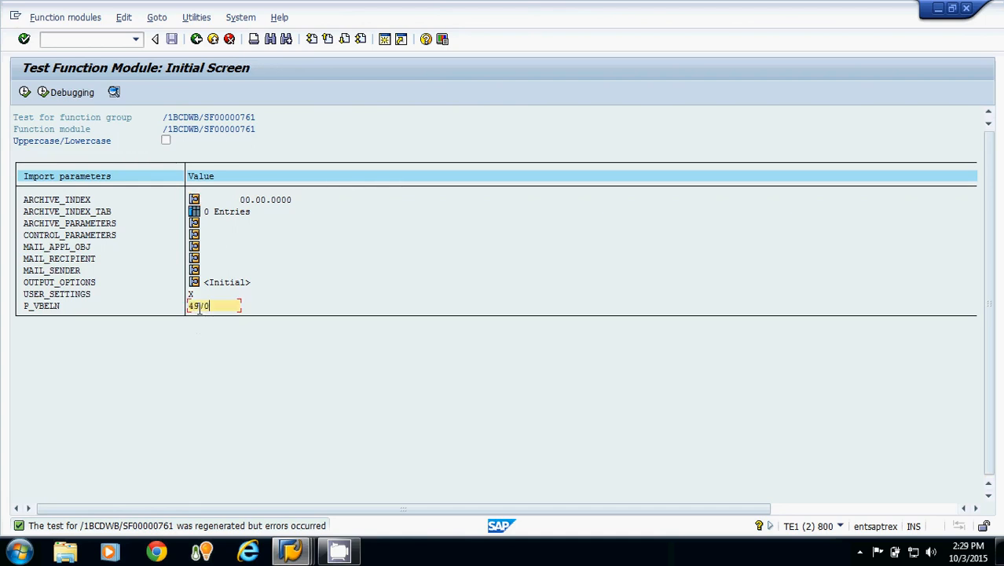
{"action": "left_click", "coordinate": [24, 92]}
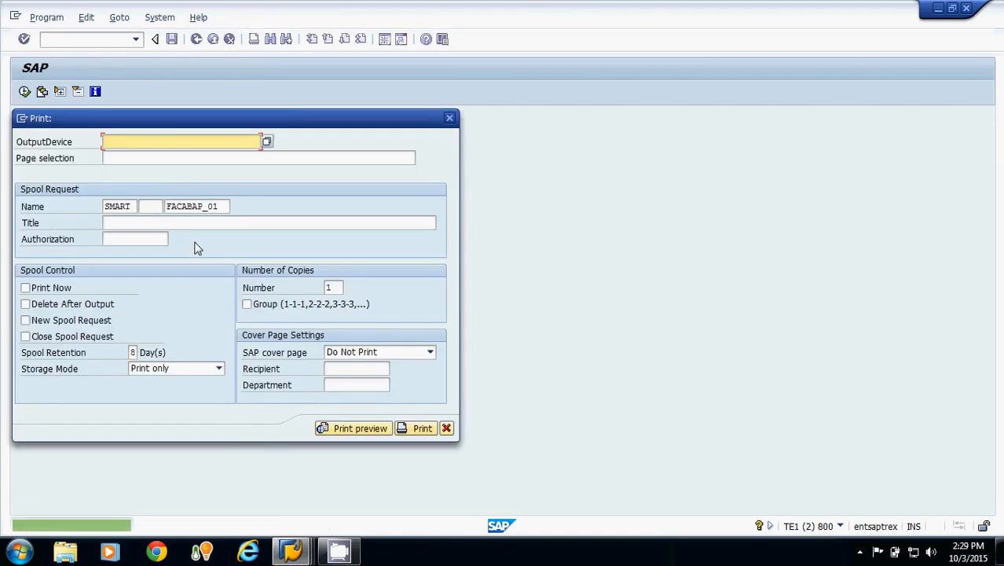
{"action": "left_click", "coordinate": [143, 156]}
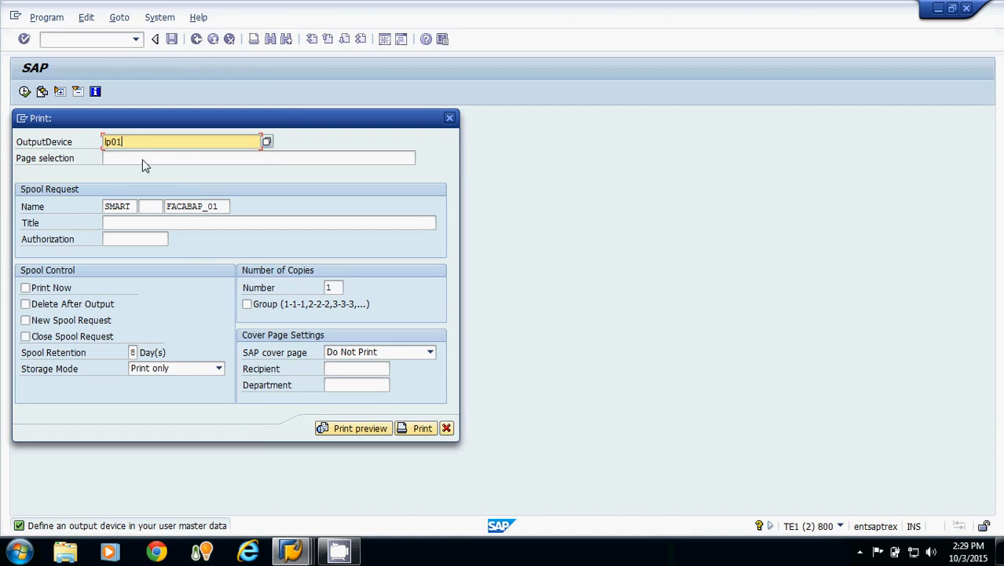
{"action": "left_click", "coordinate": [334, 431]}
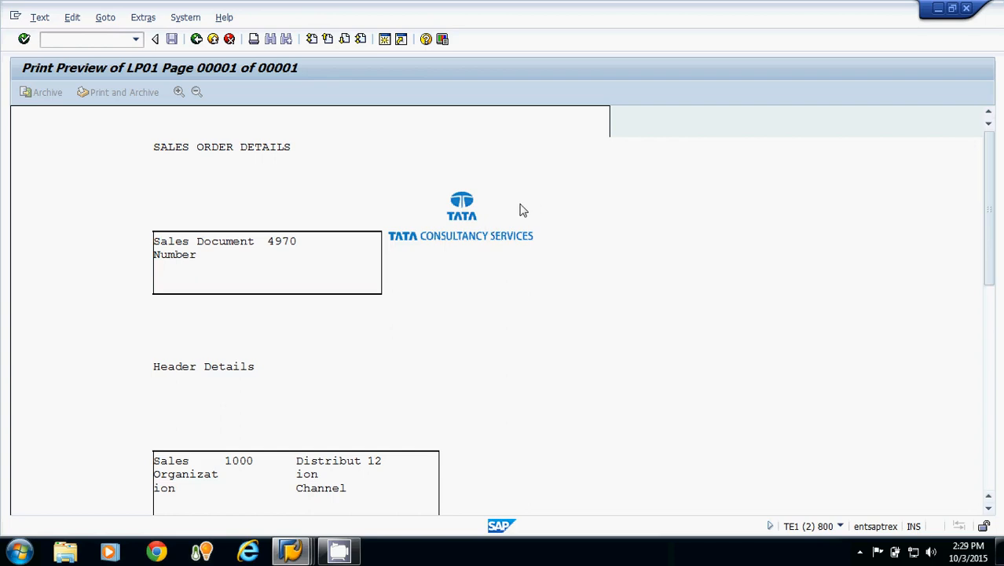
Leave the print preview and the test screens, returning to the Function Builder's initial screen
{"action": "left_click", "coordinate": [196, 39]}
{"action": "left_click", "coordinate": [197, 39]}
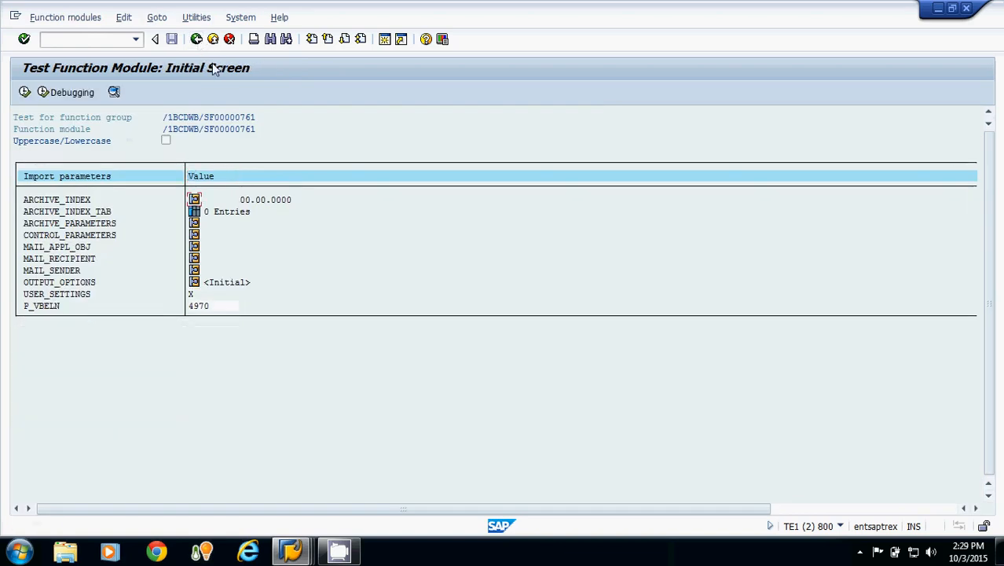
{"action": "left_click", "coordinate": [196, 39]}
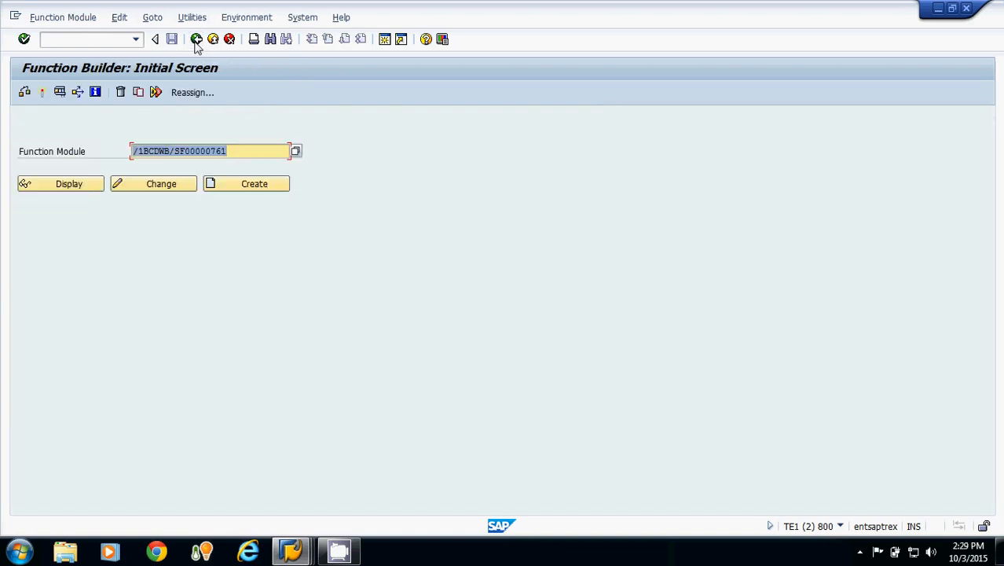